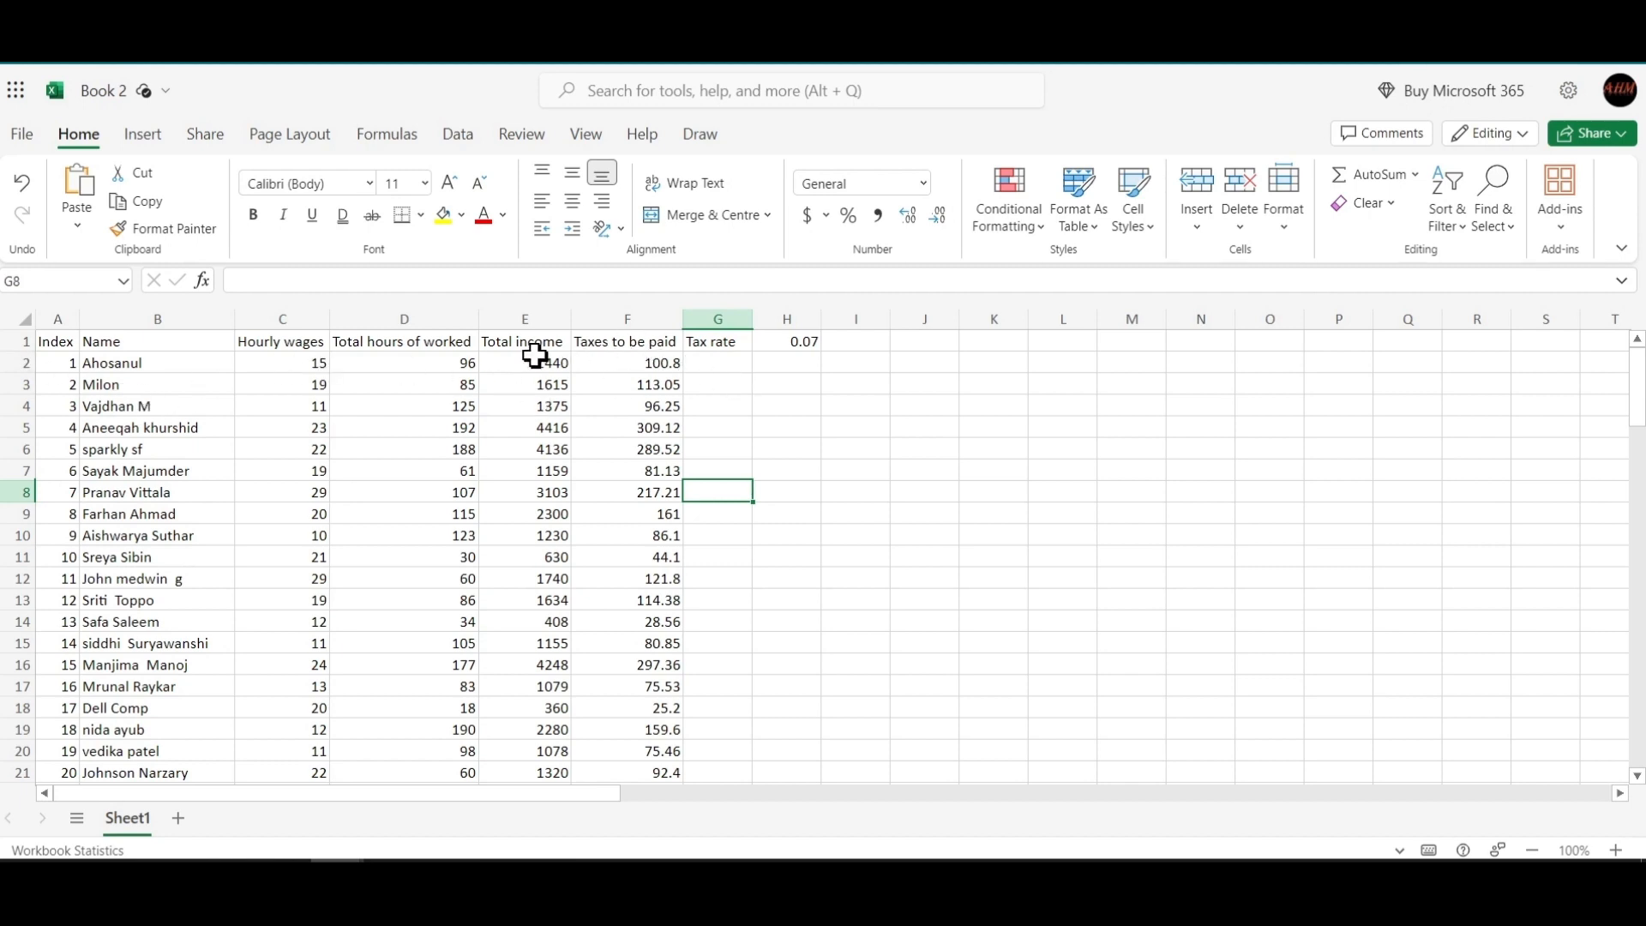
- Select header row 1 and turn on filtering for all its columns
left_click(582, 344)
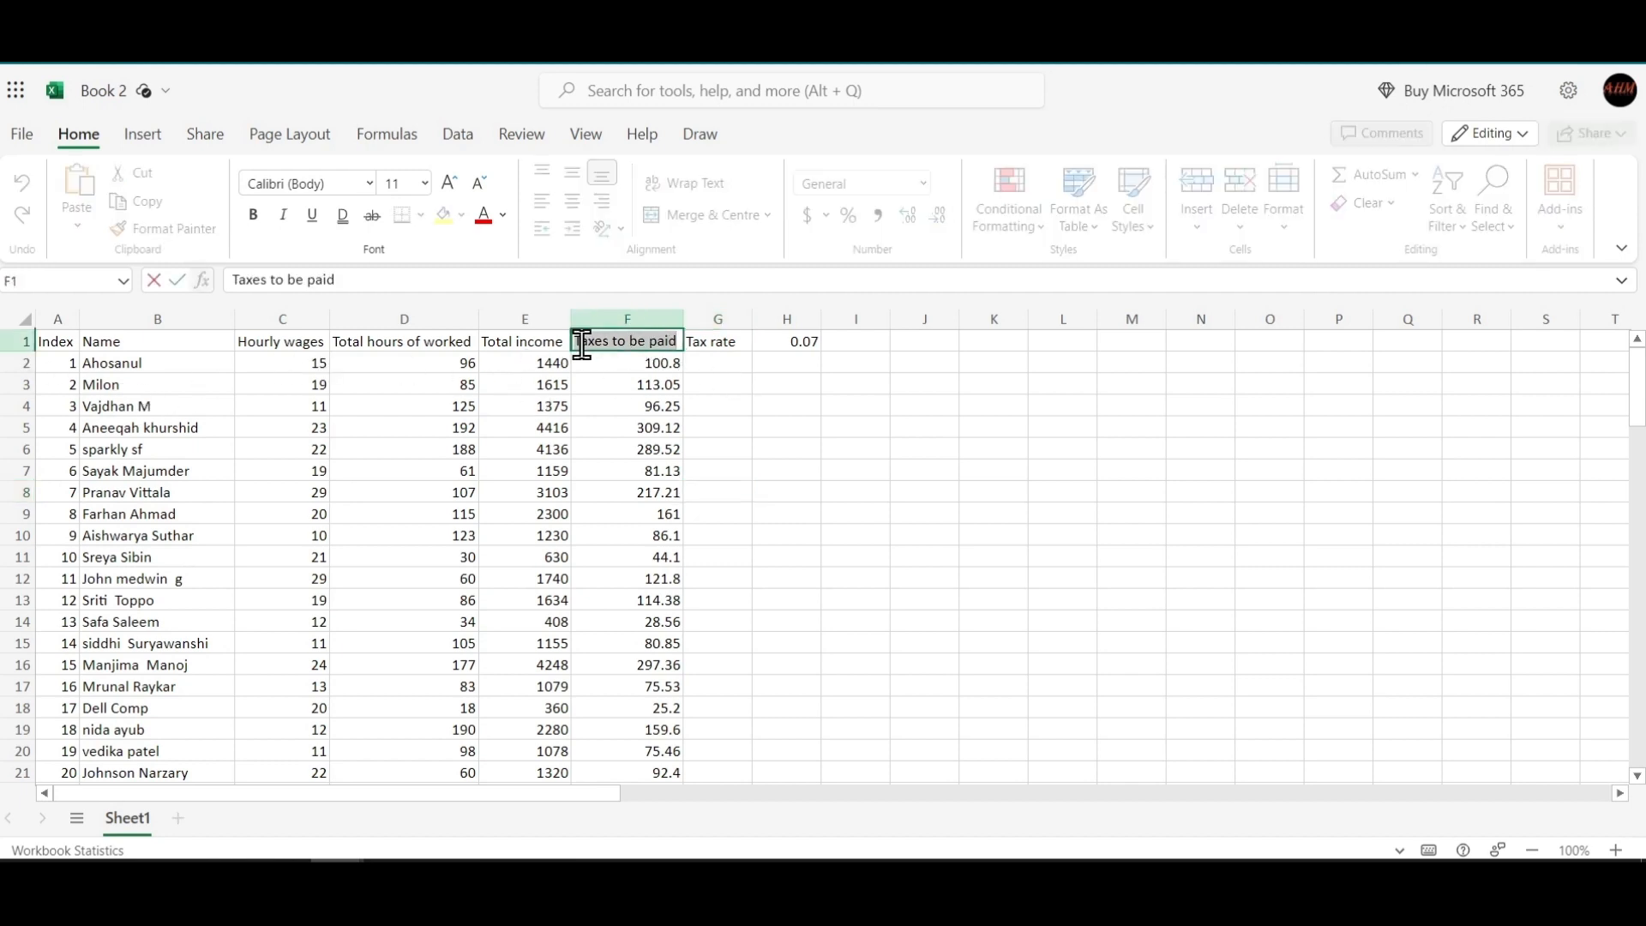
left_click(157, 409)
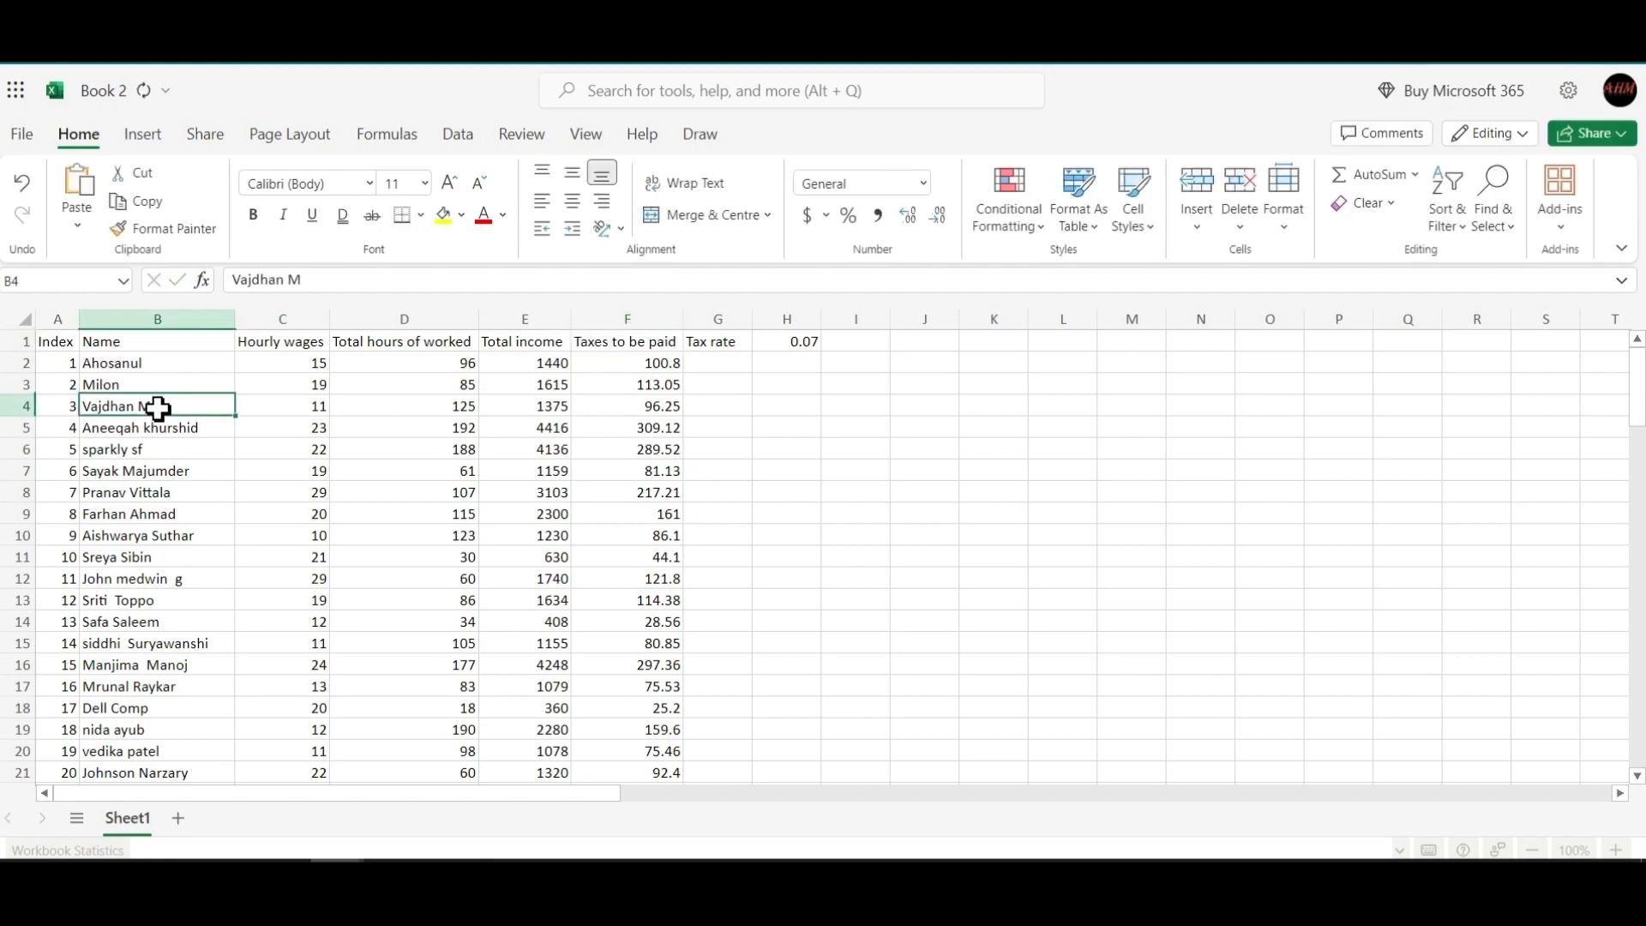
left_click(22, 342)
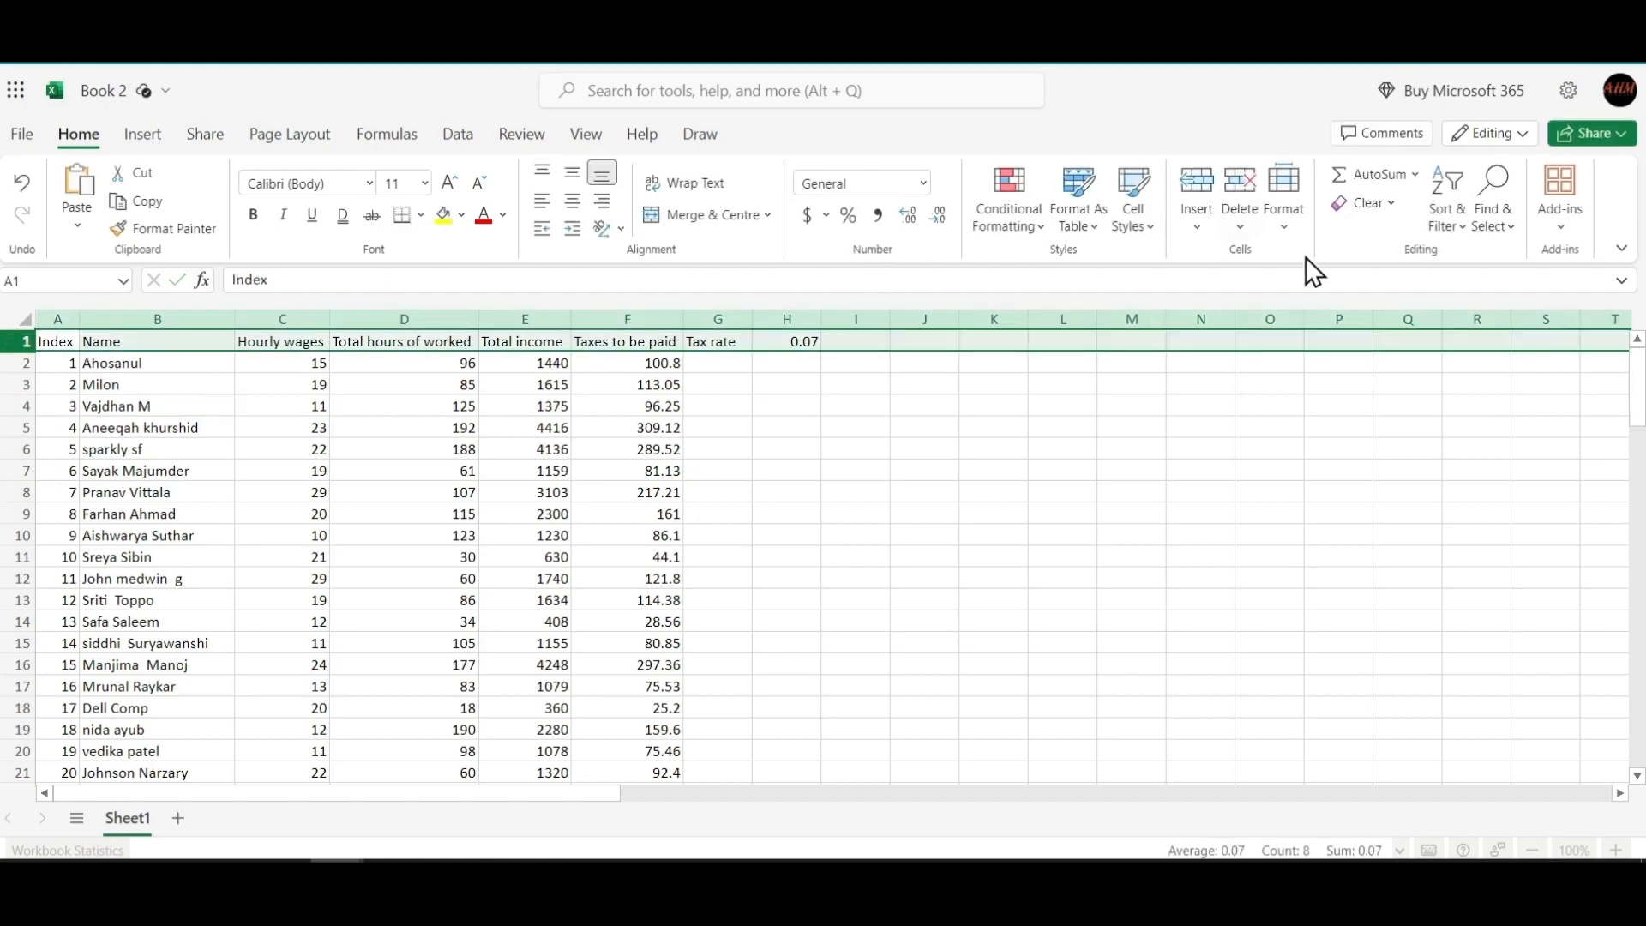
left_click(1449, 218)
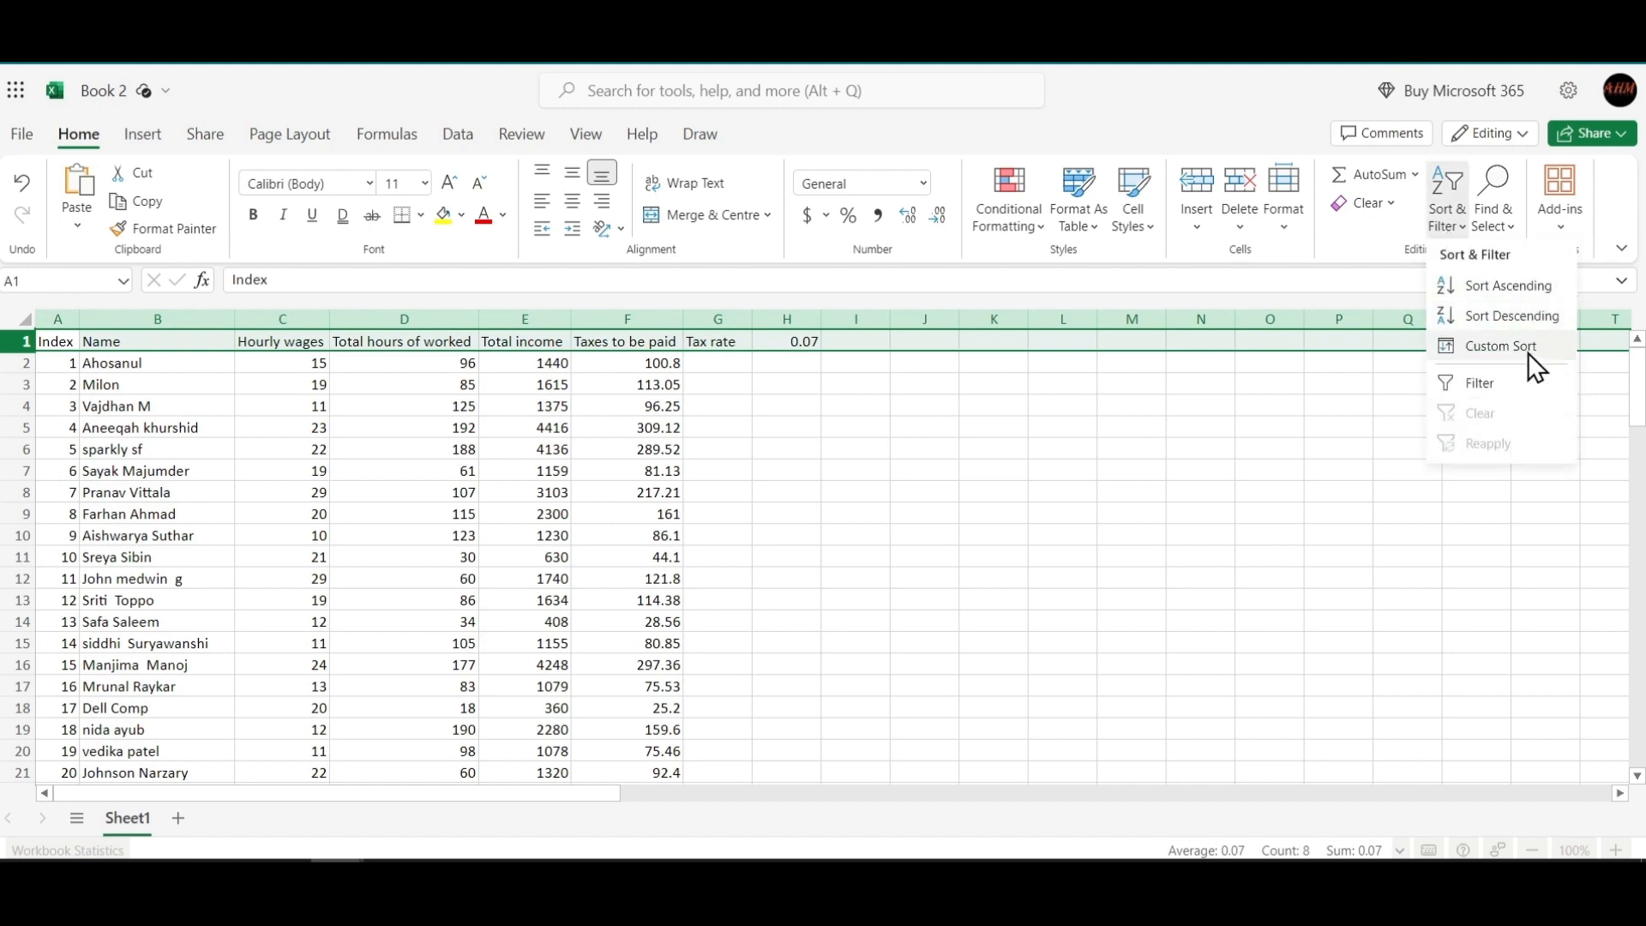
left_click(1511, 393)
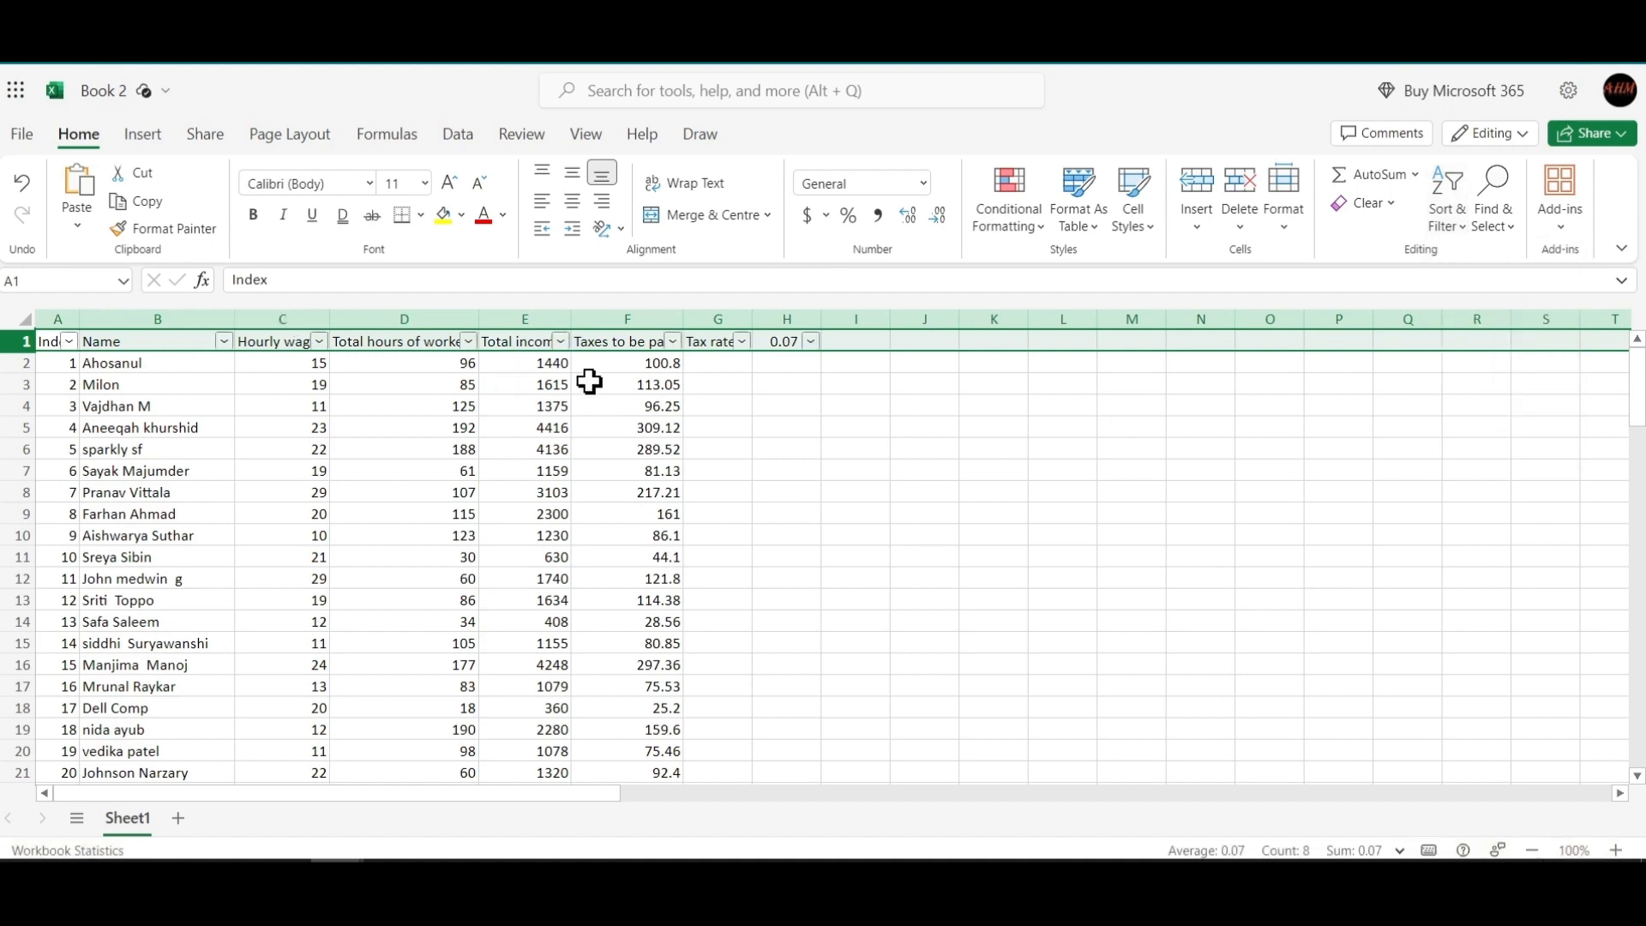
left_click(804, 446)
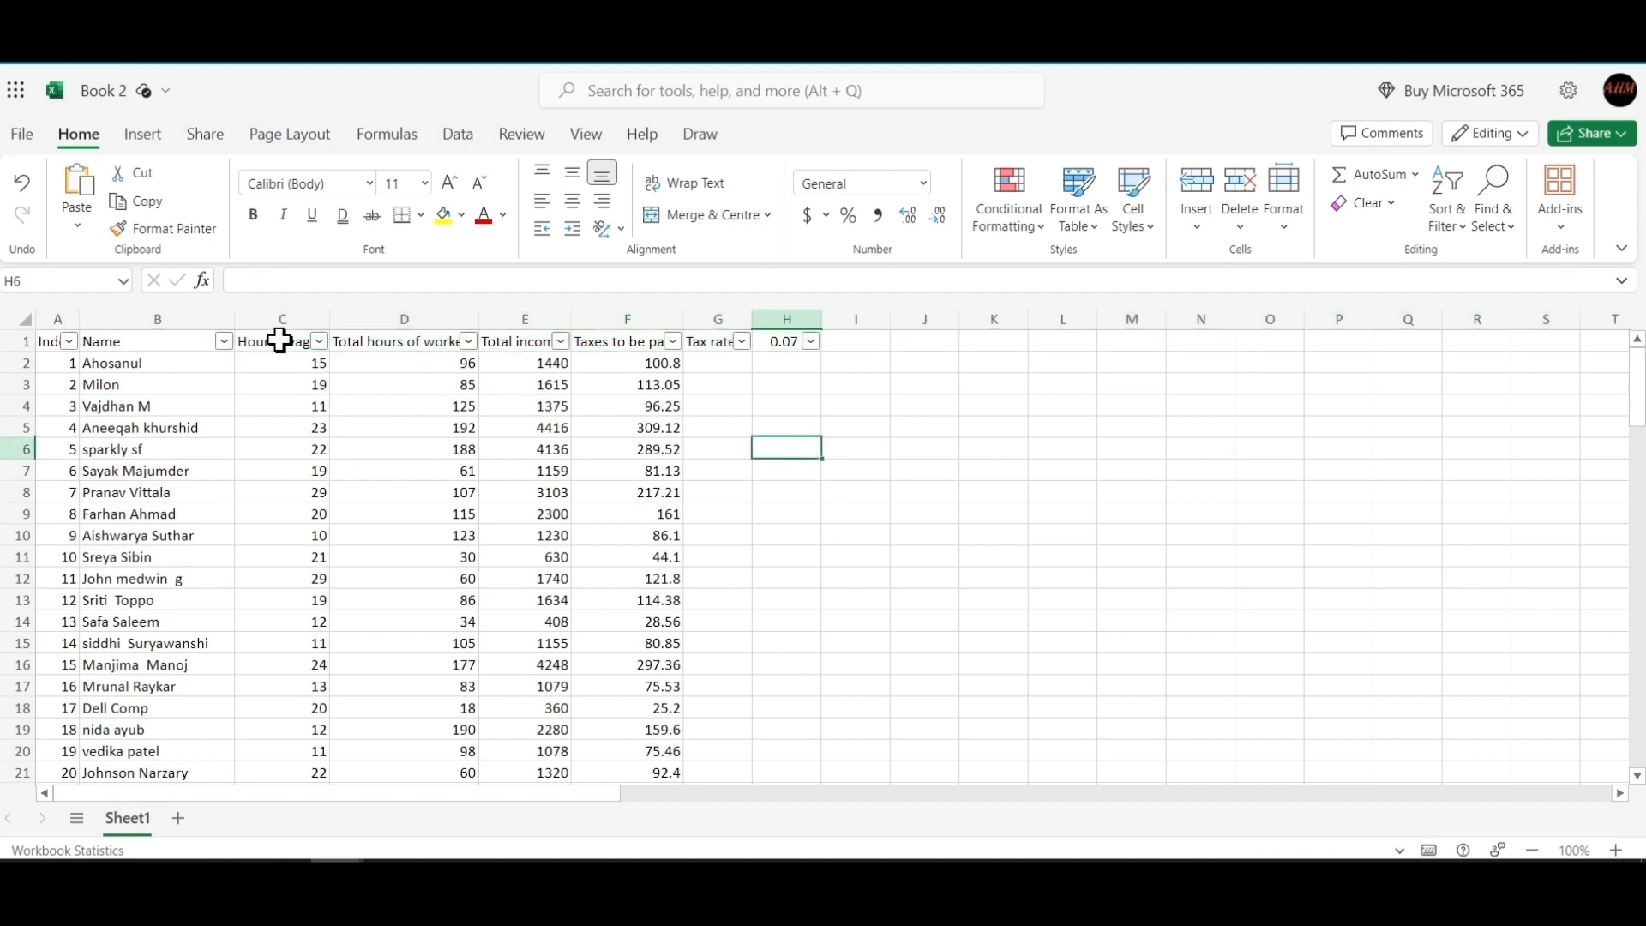
- Examine the sort, sheet view and text filter options and the value list for the Name column
left_click(224, 342)
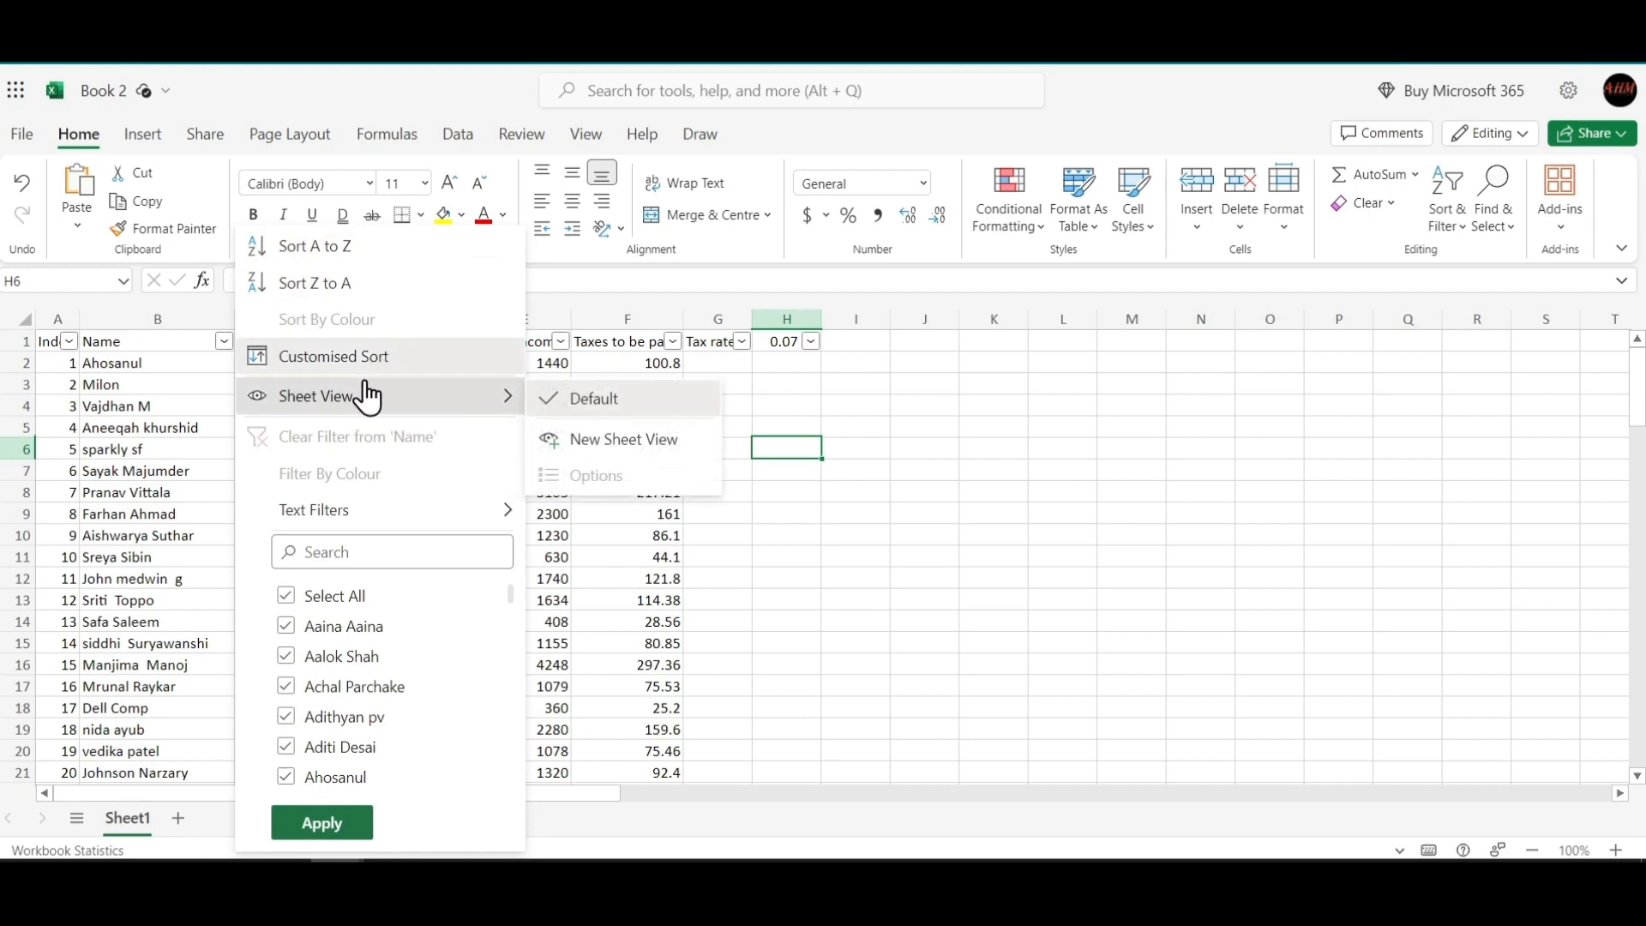
mouse_move(449, 516)
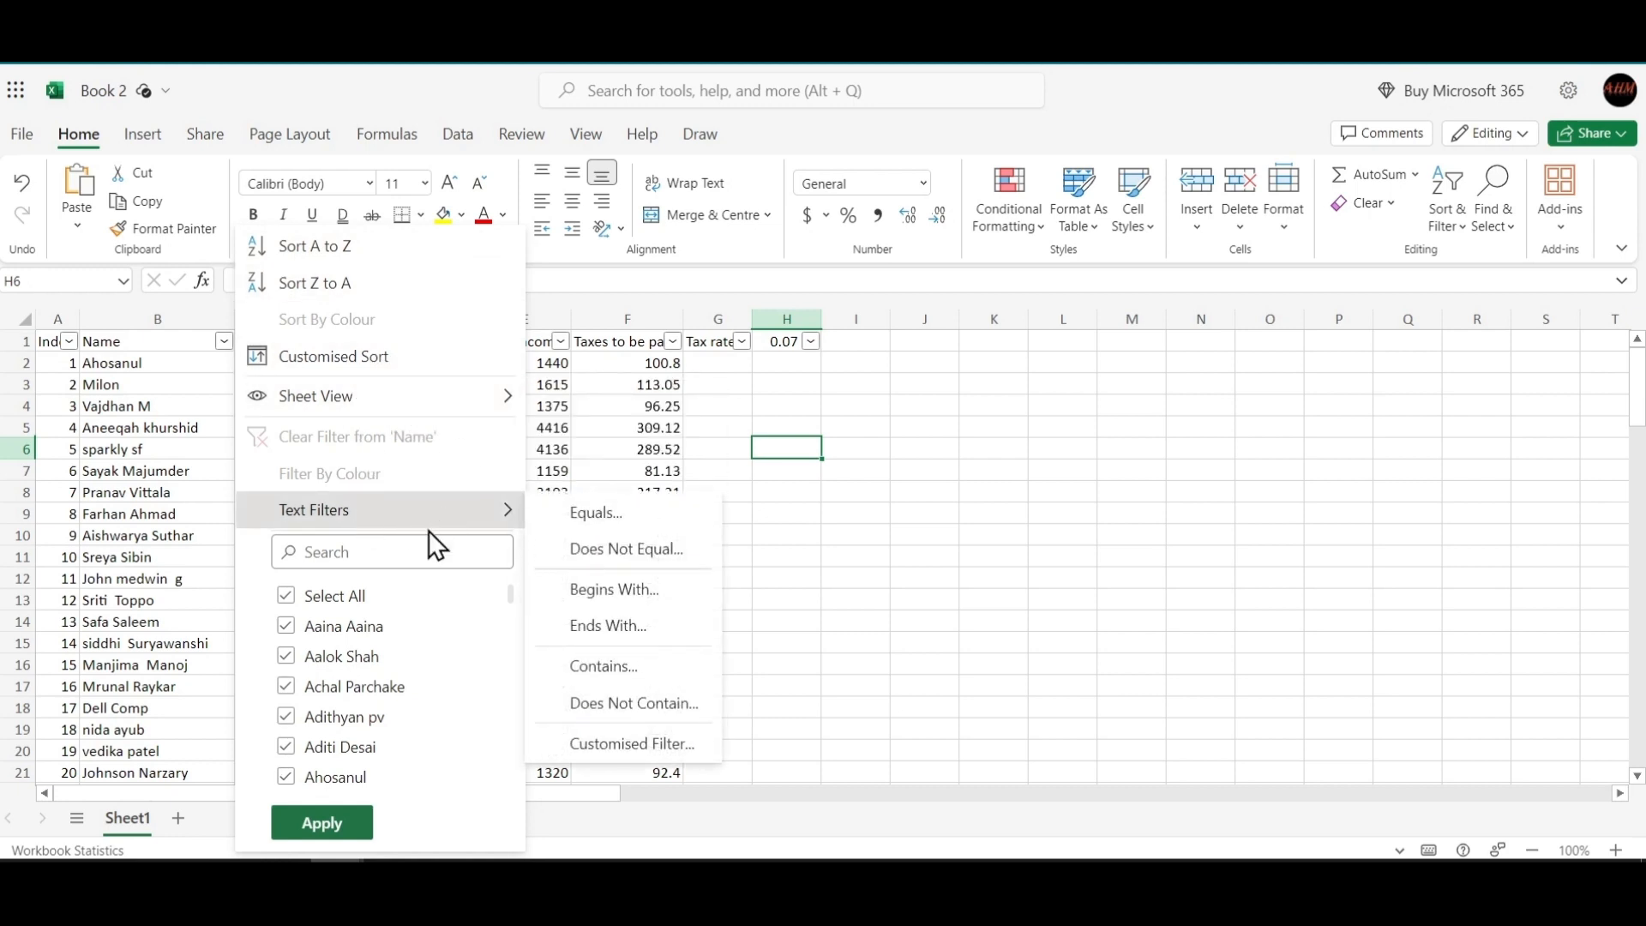
scroll(368, 638, "down", 8)
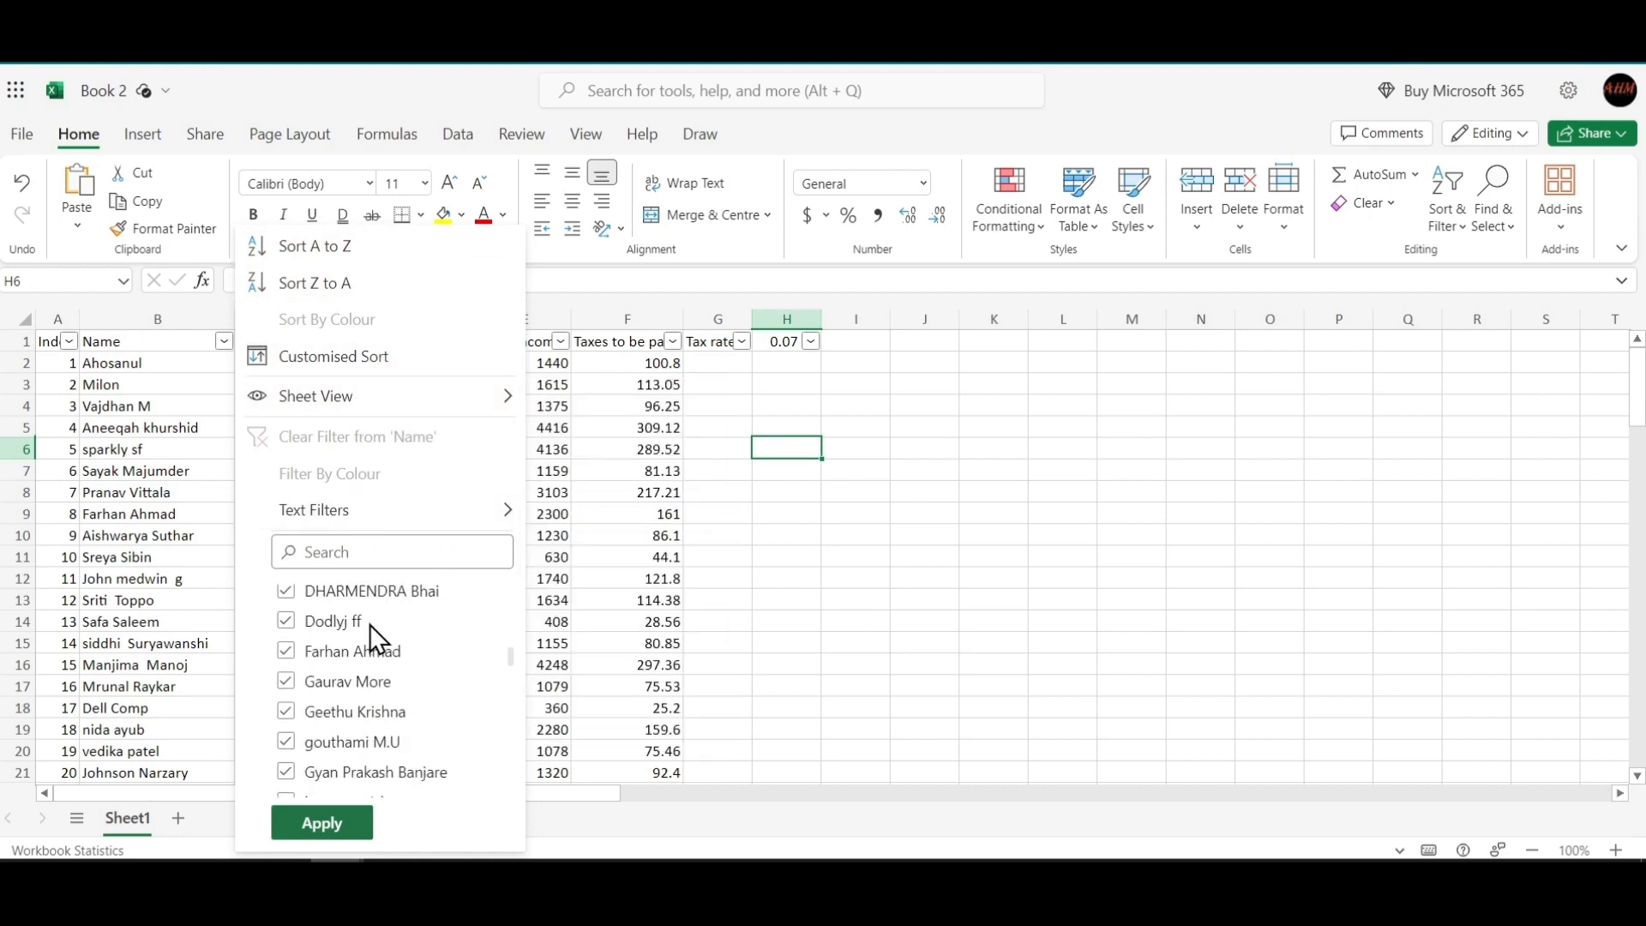
scroll(370, 684, "down", 5)
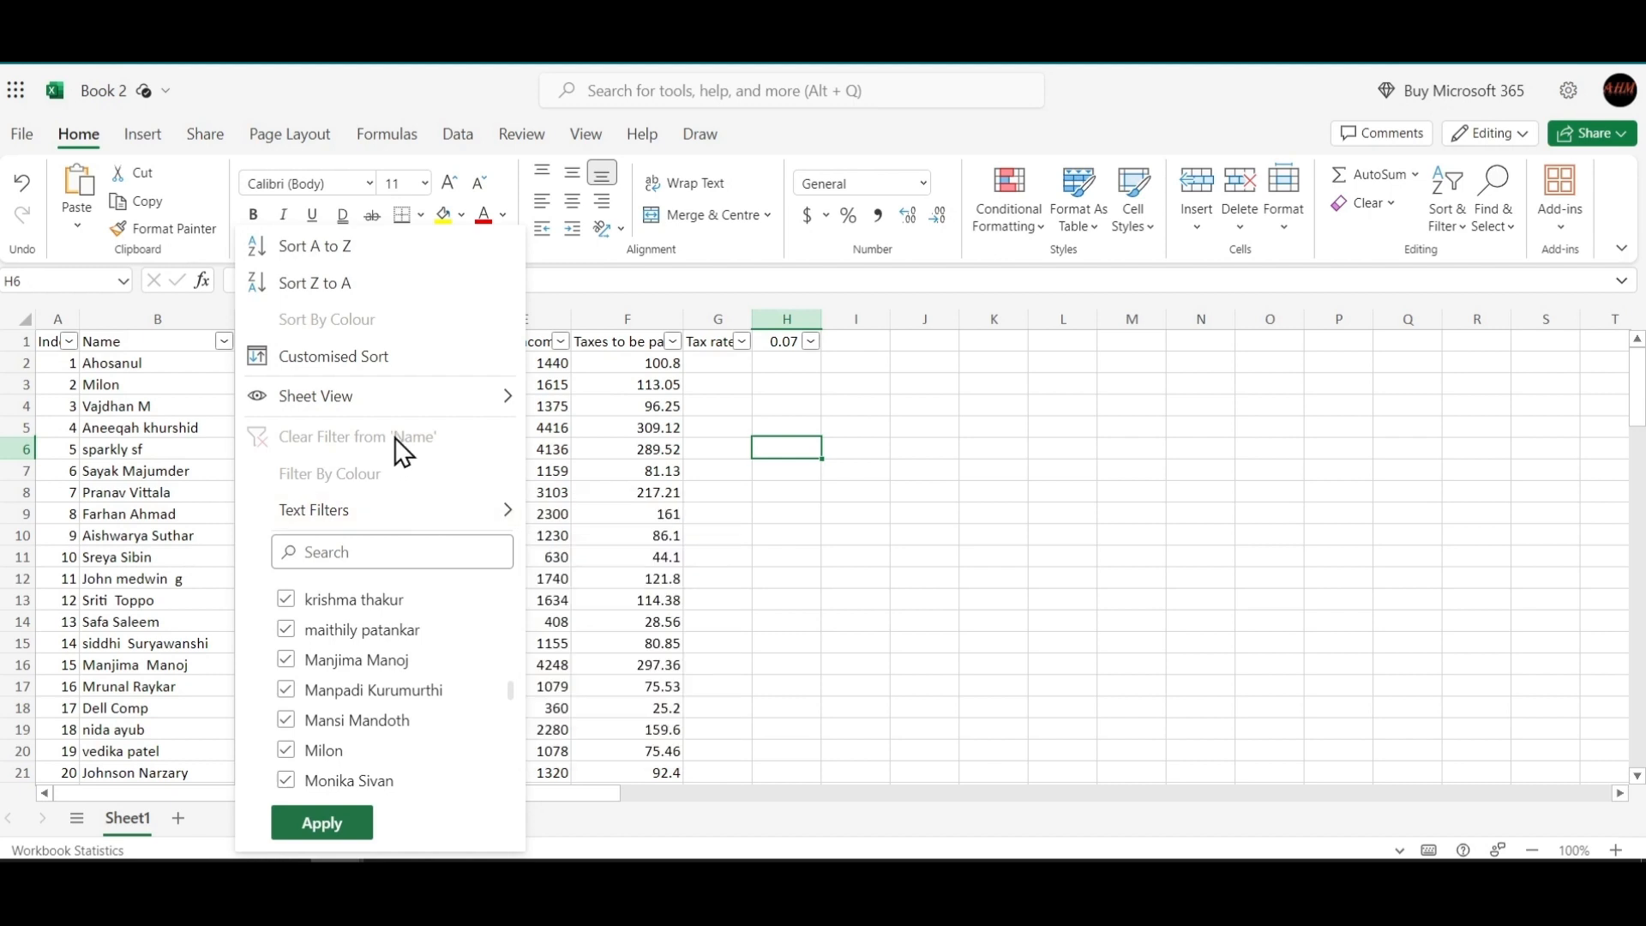
left_click(868, 542)
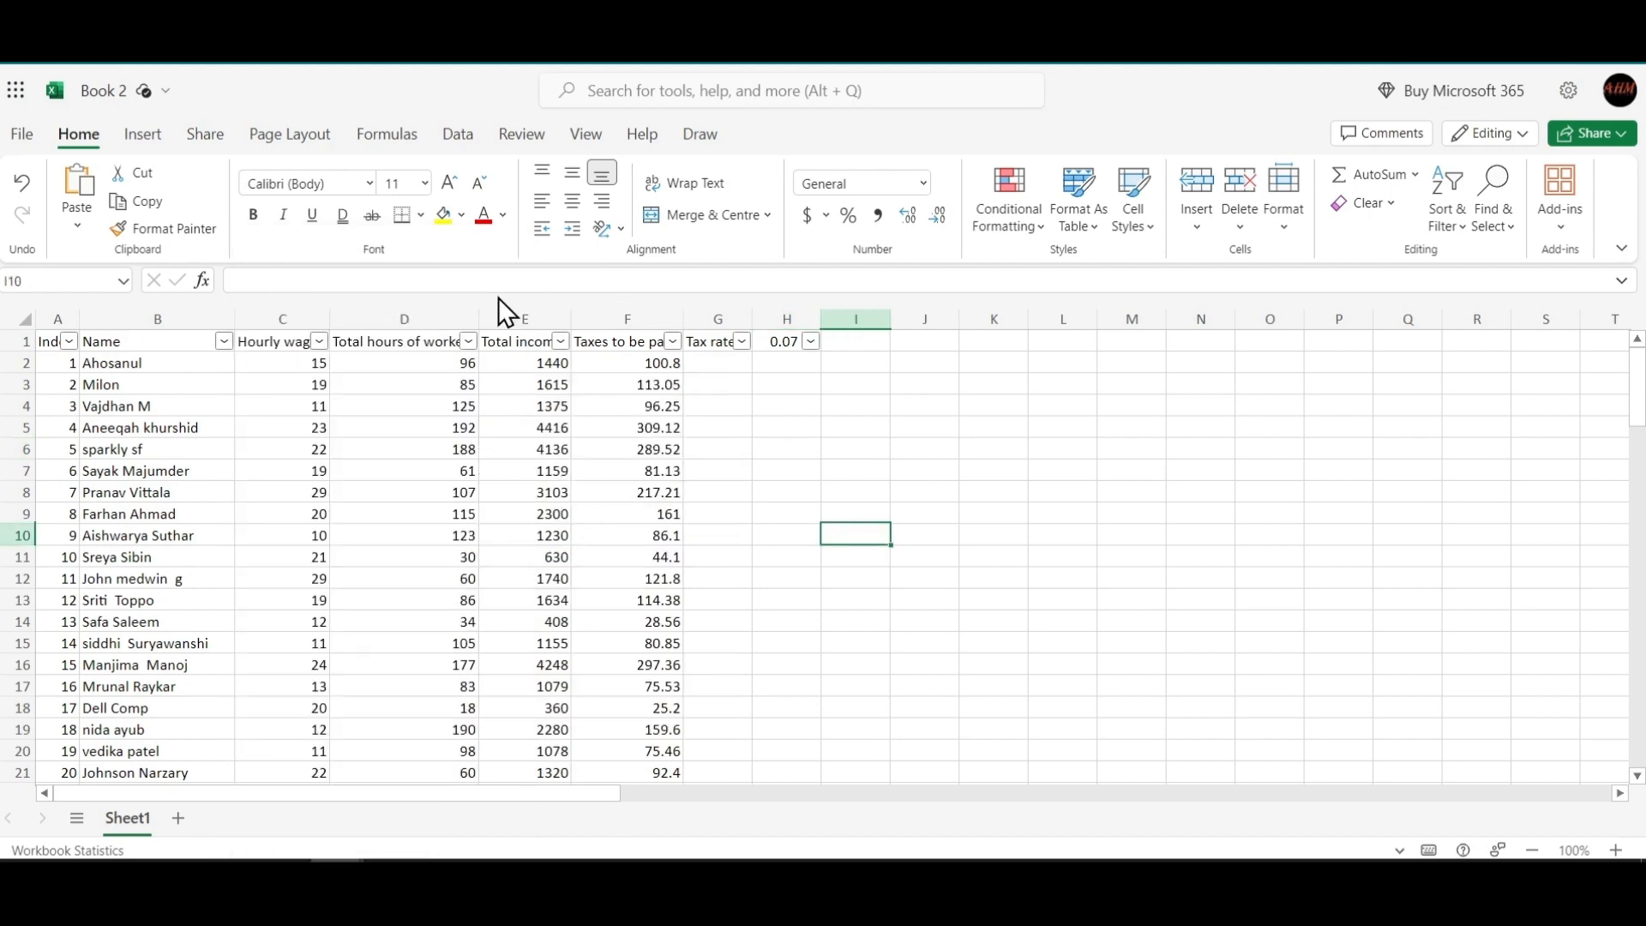
- Sort the table by Total income from smallest to largest, and switch the sort order to largest to smallest
left_click(562, 343)
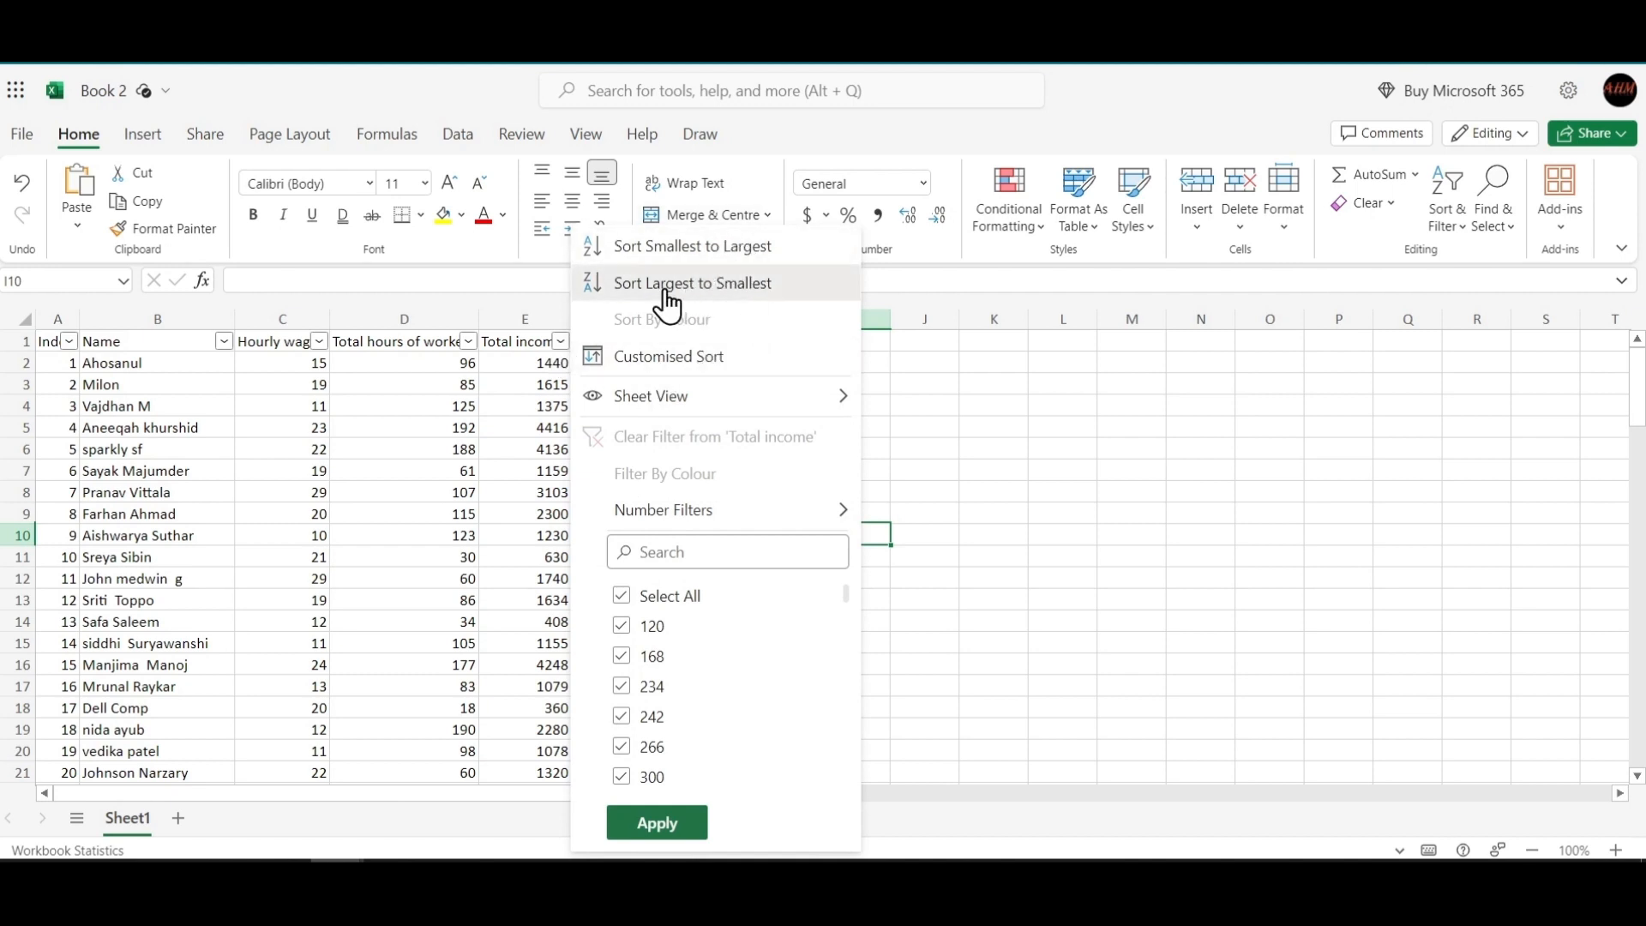
left_click(756, 248)
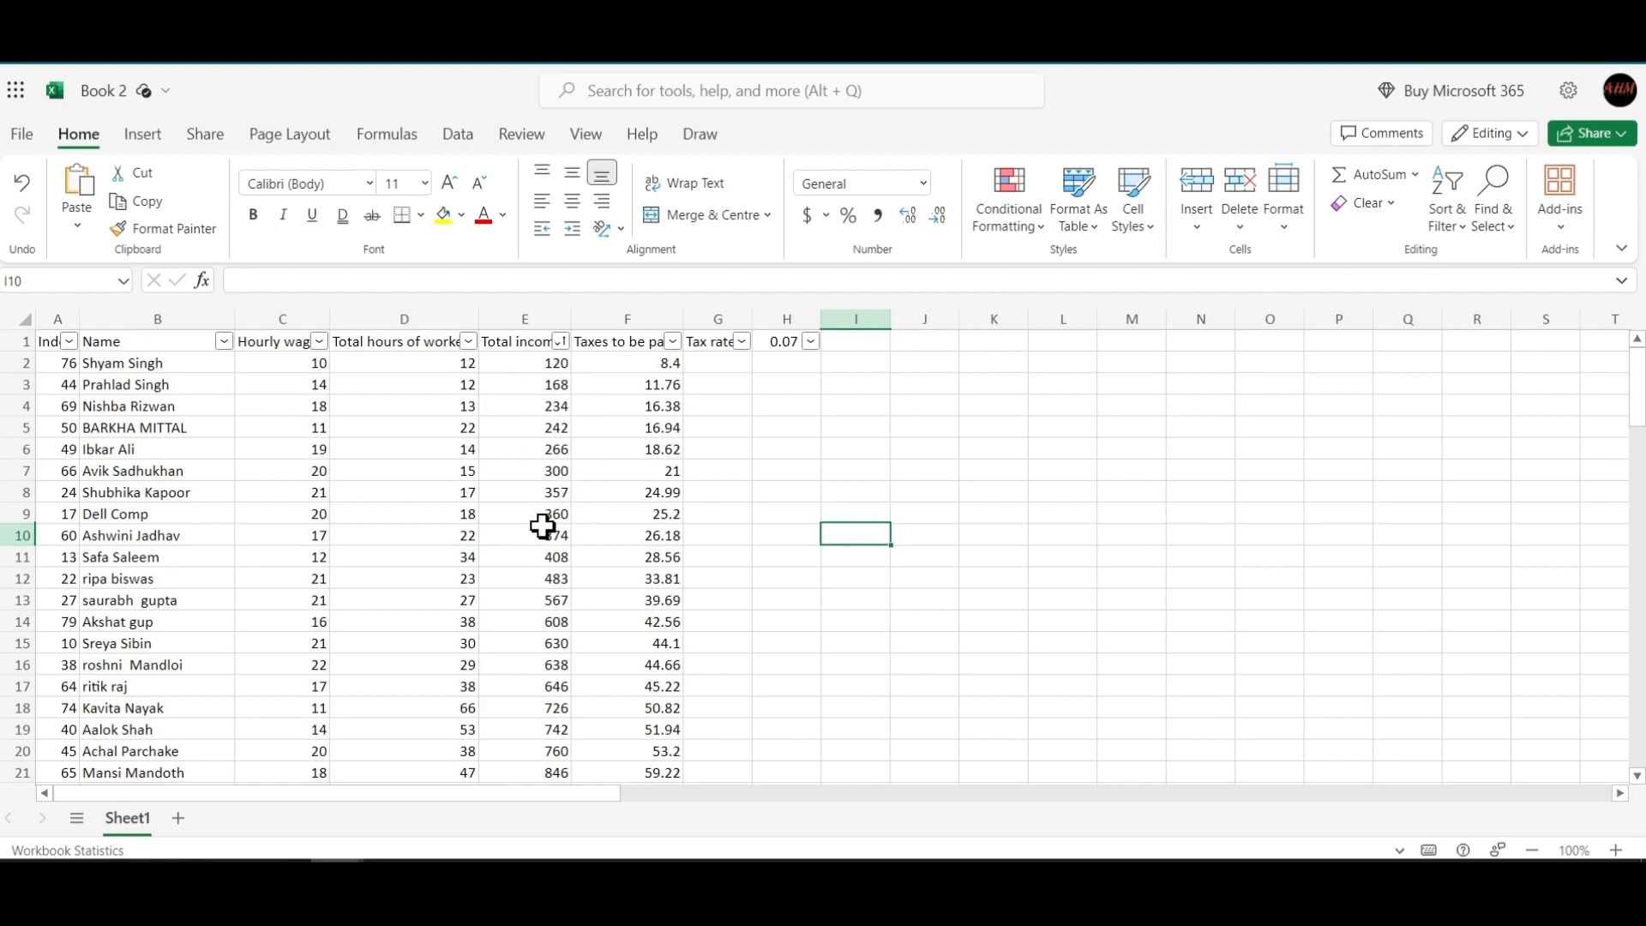
scroll(544, 526, "down", 5)
scroll(543, 526, "up", 5)
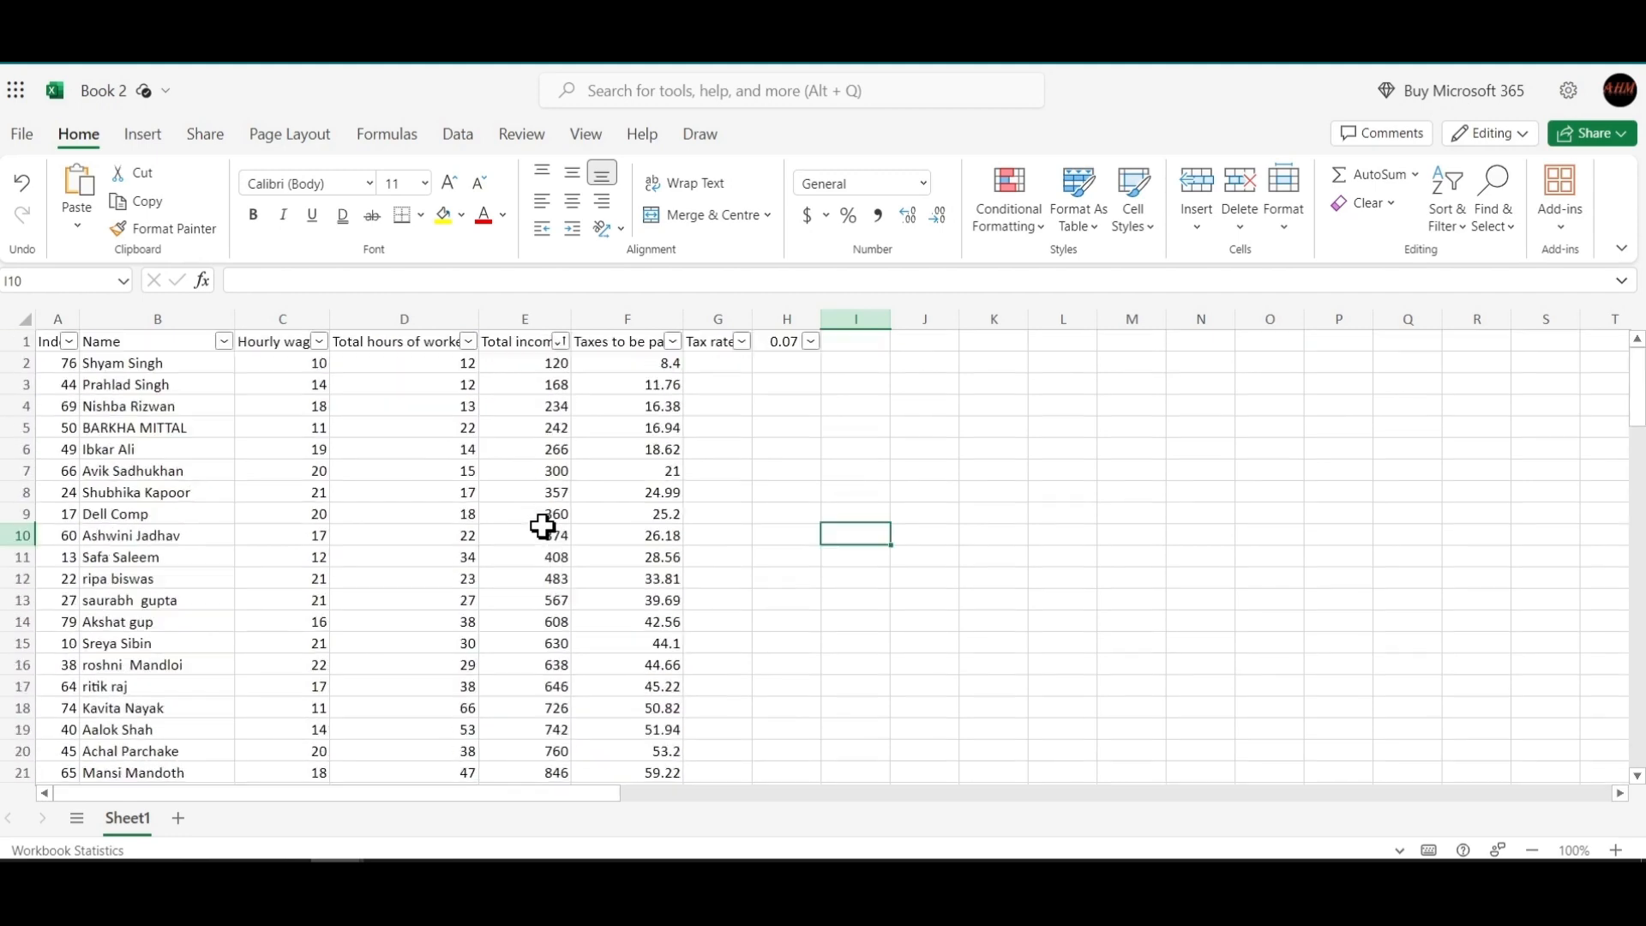
left_click(563, 343)
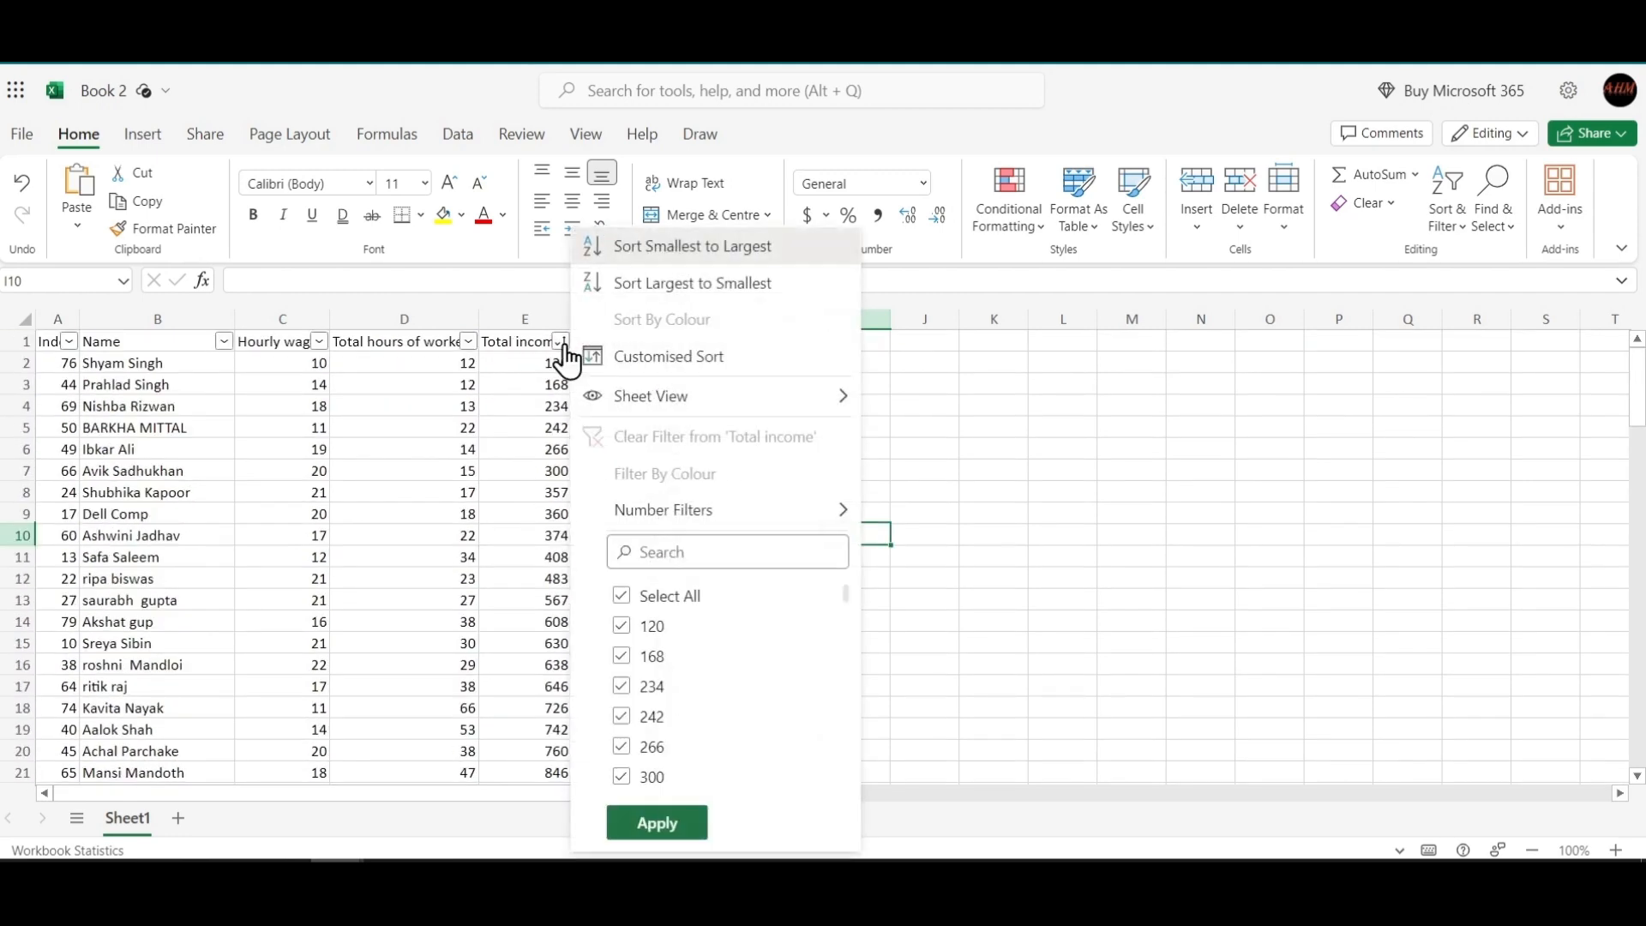
left_click(703, 293)
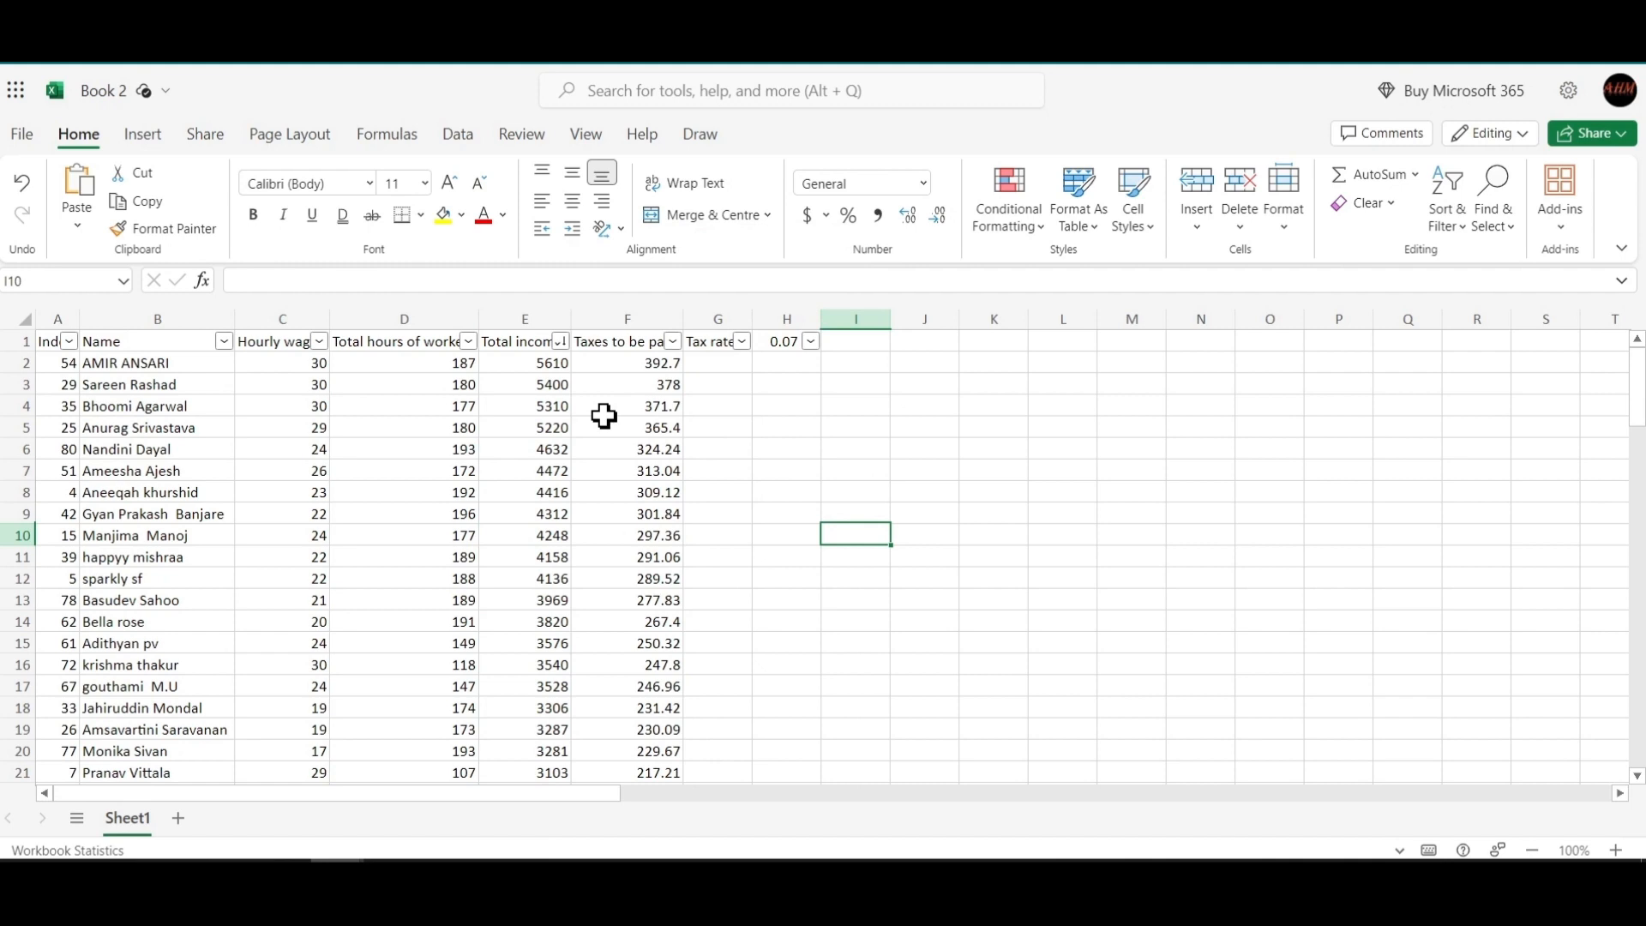
- Apply a Top 10 number filter to the Total income column, showing the top 10 items
left_click(561, 342)
mouse_move(767, 507)
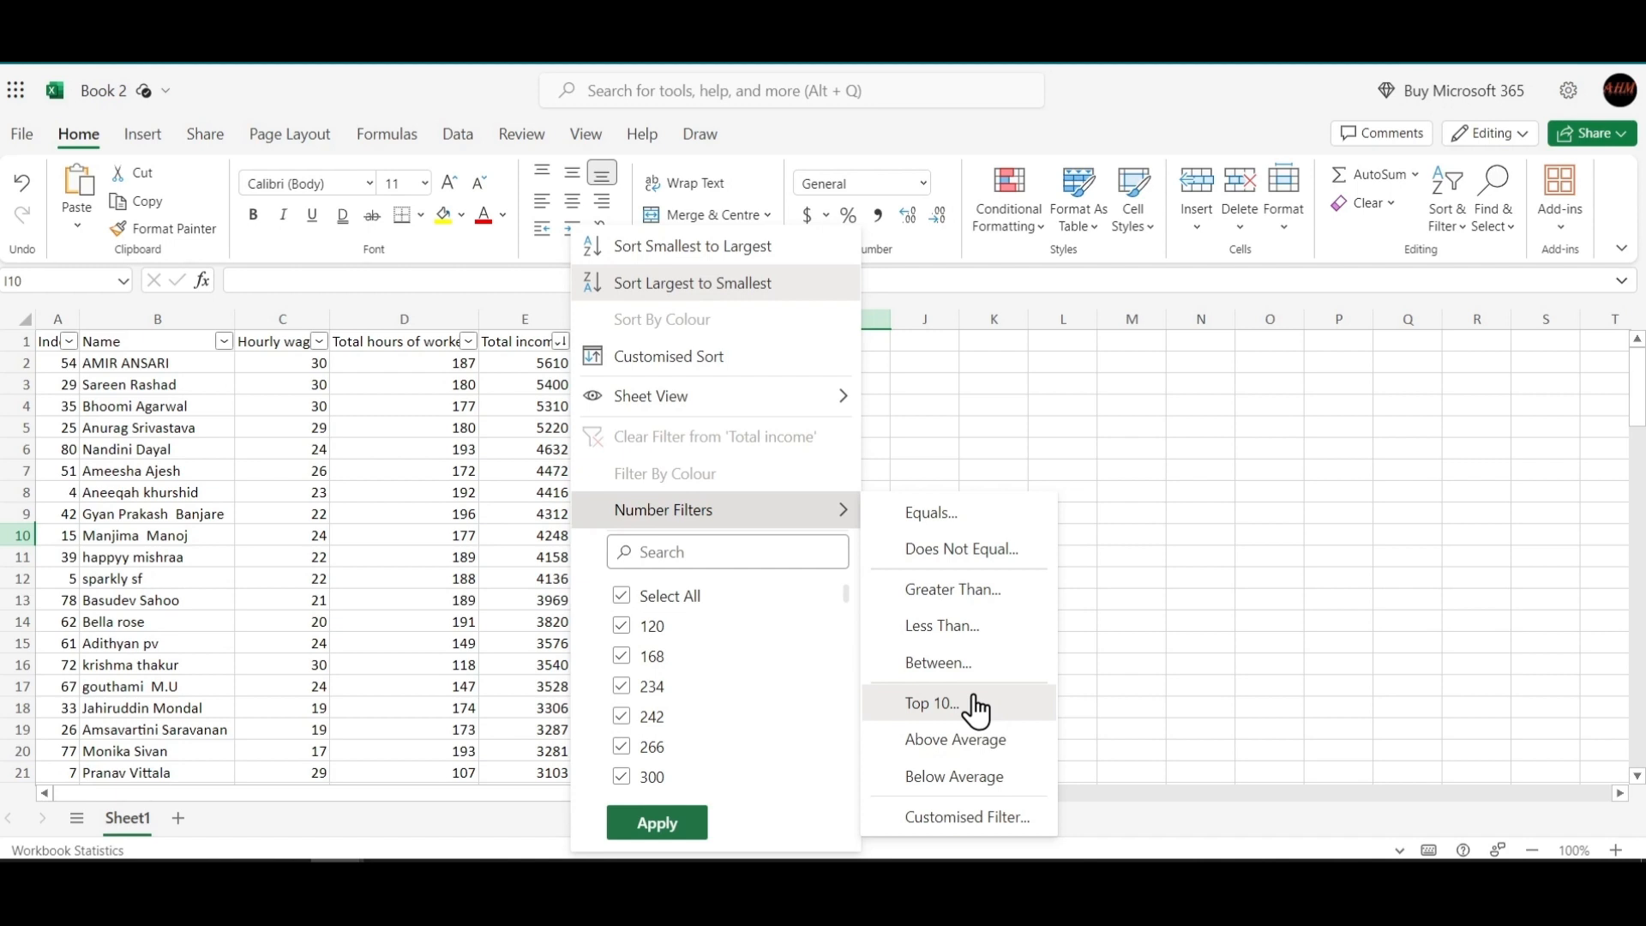
left_click(976, 708)
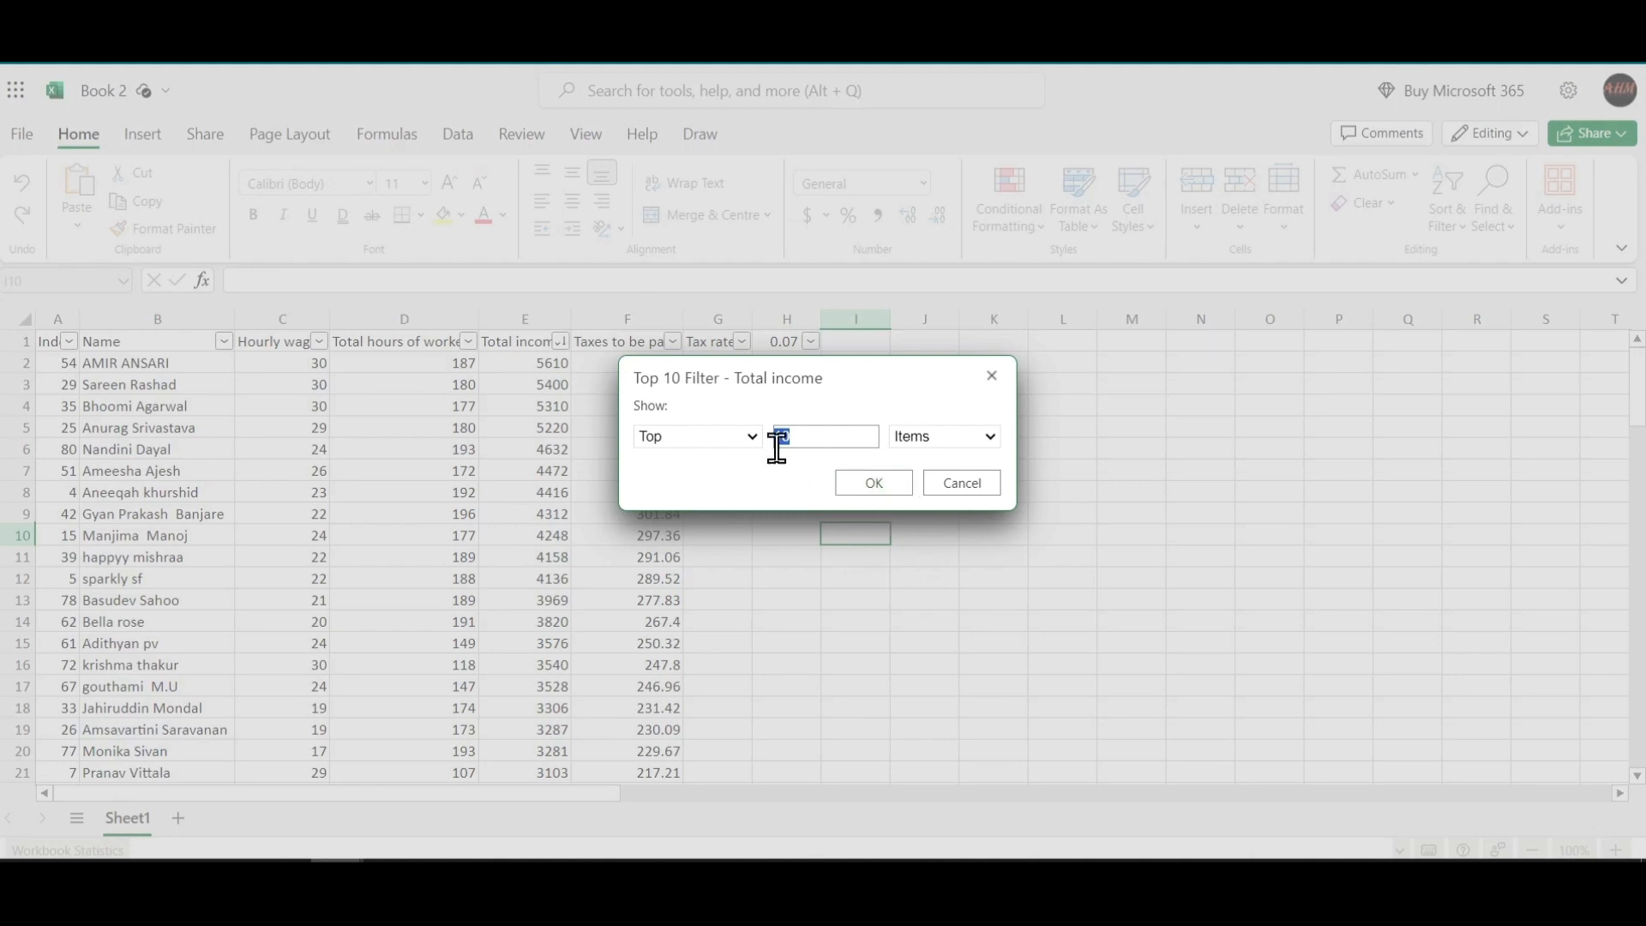
left_click(934, 446)
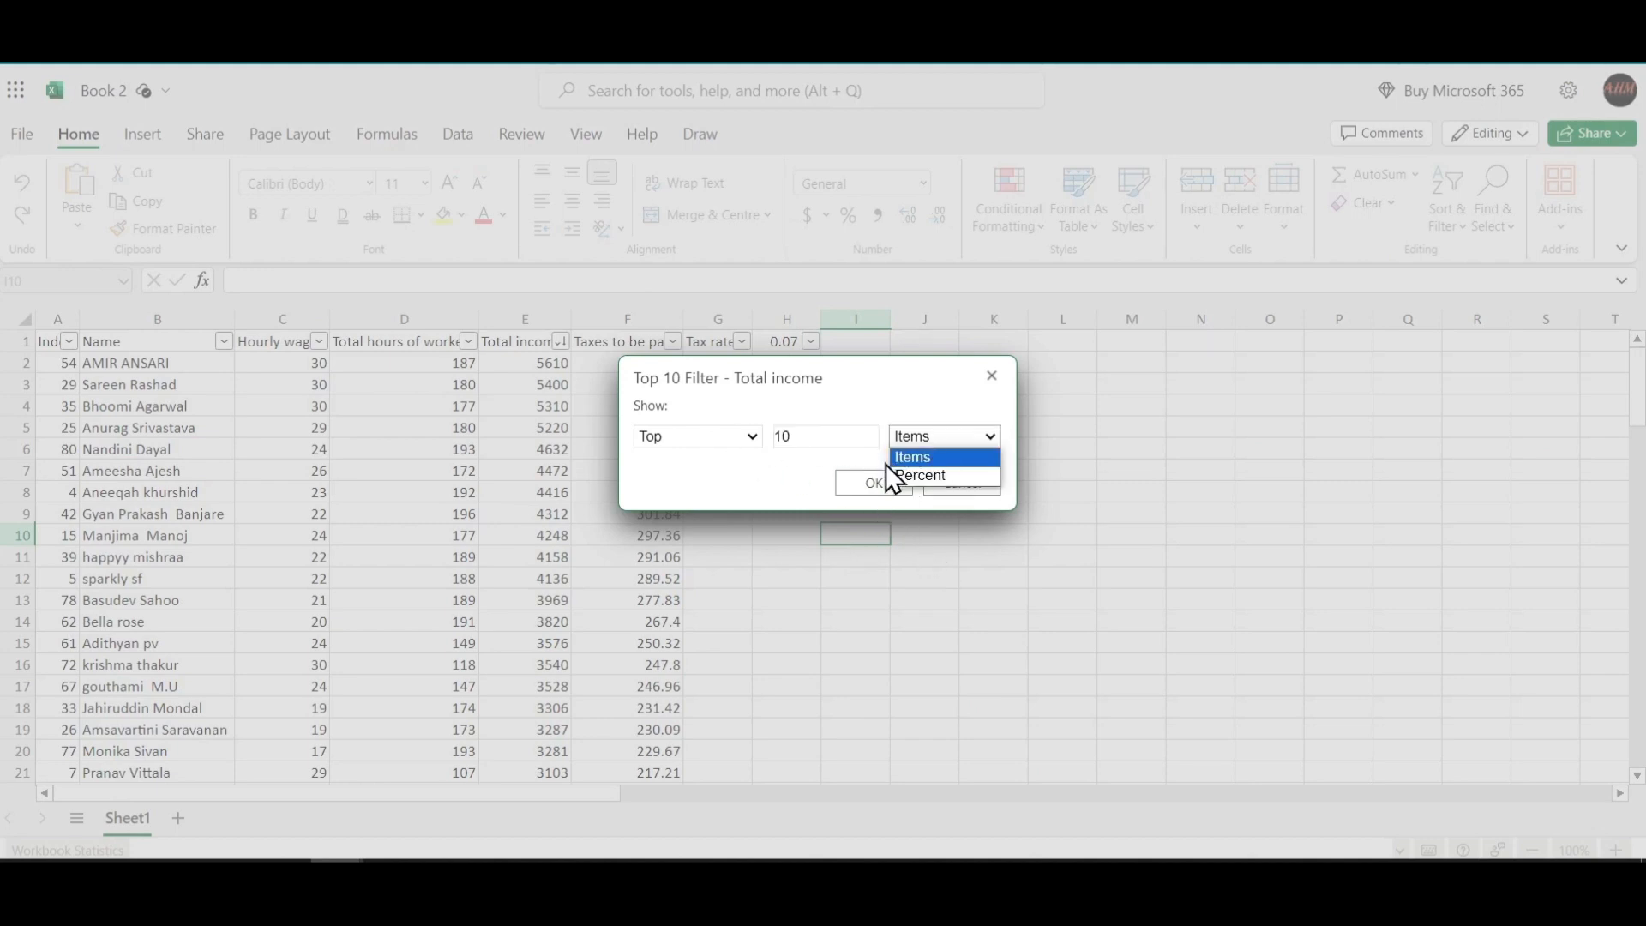
left_click(897, 408)
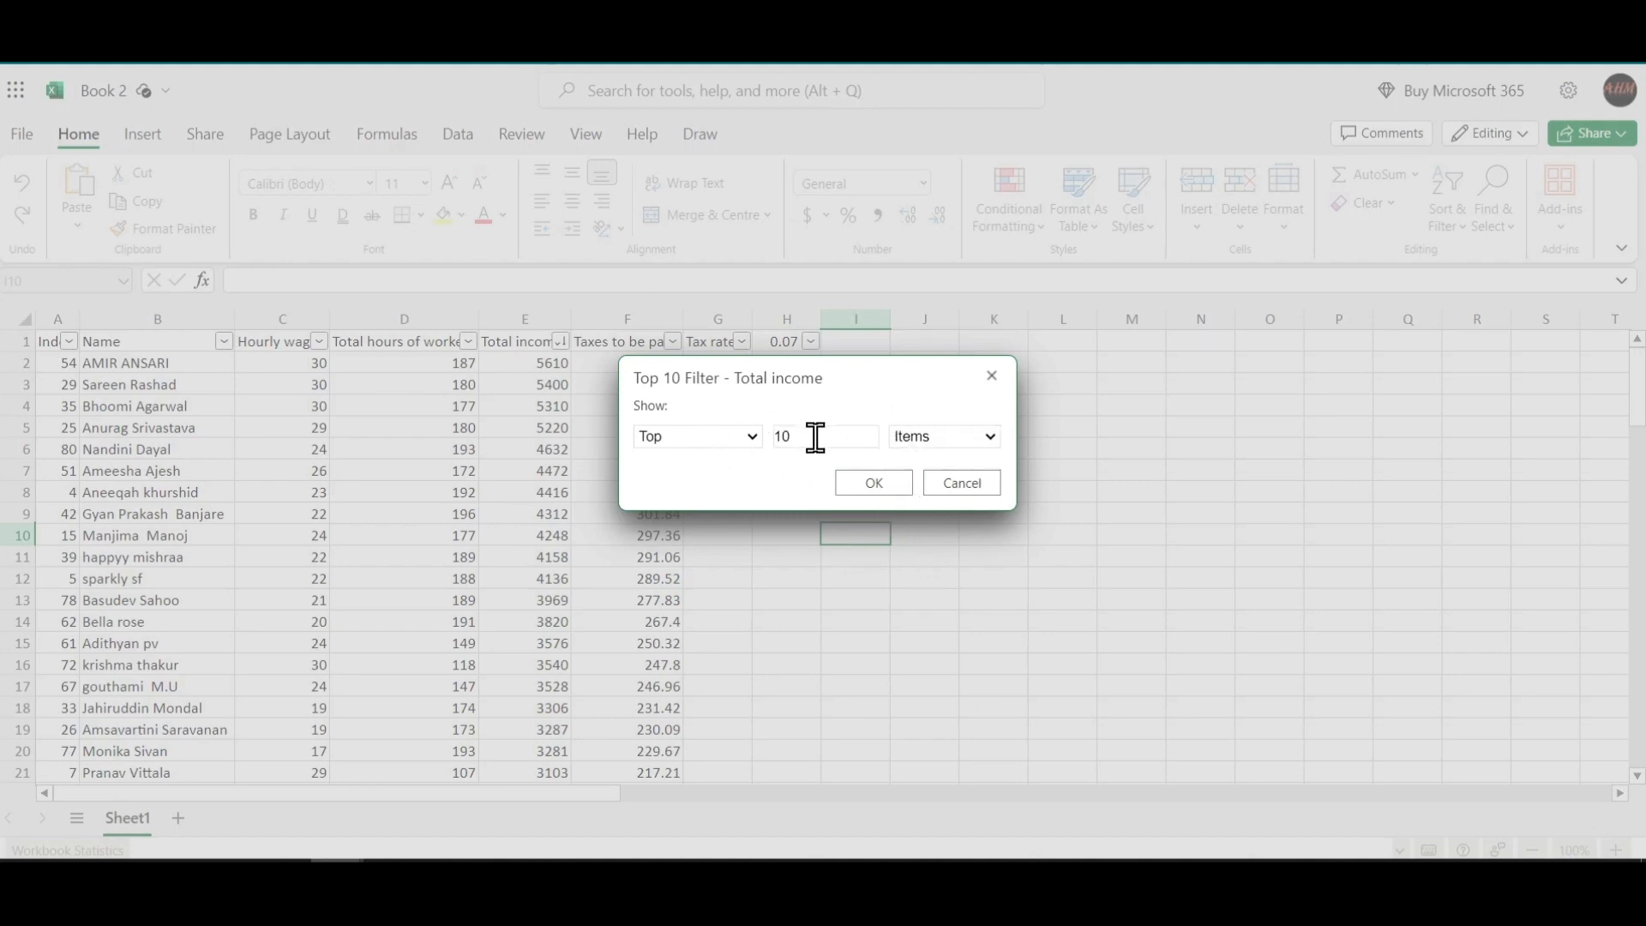
left_click(873, 478)
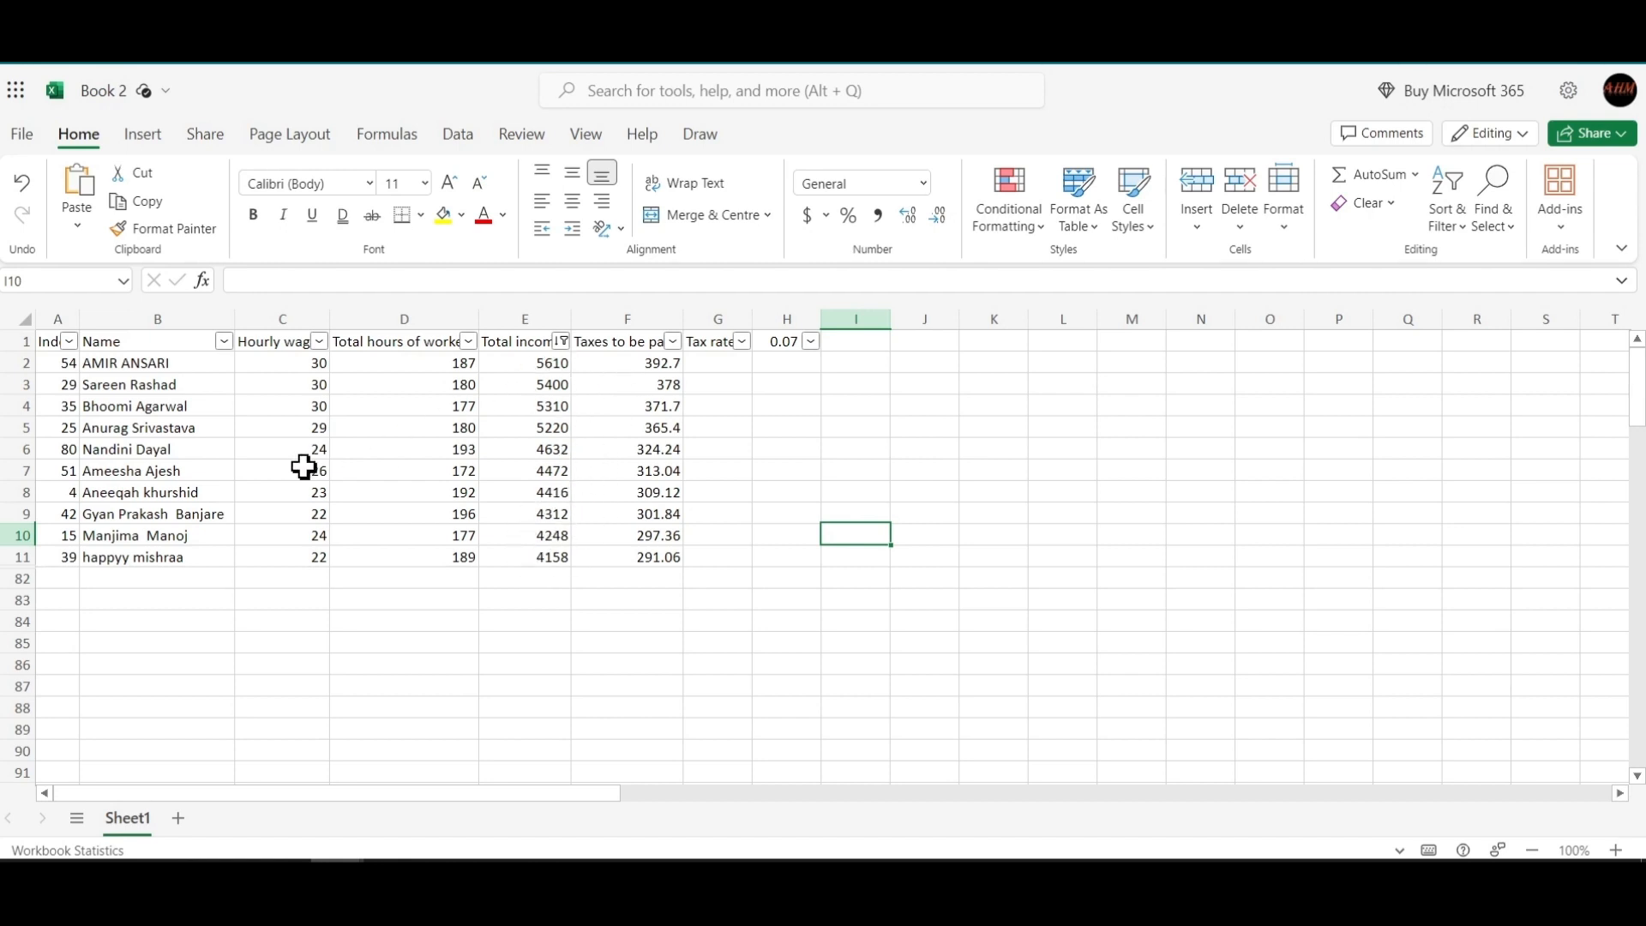
- Clear the filter from Total income and sort that column from largest to smallest again
left_click(562, 342)
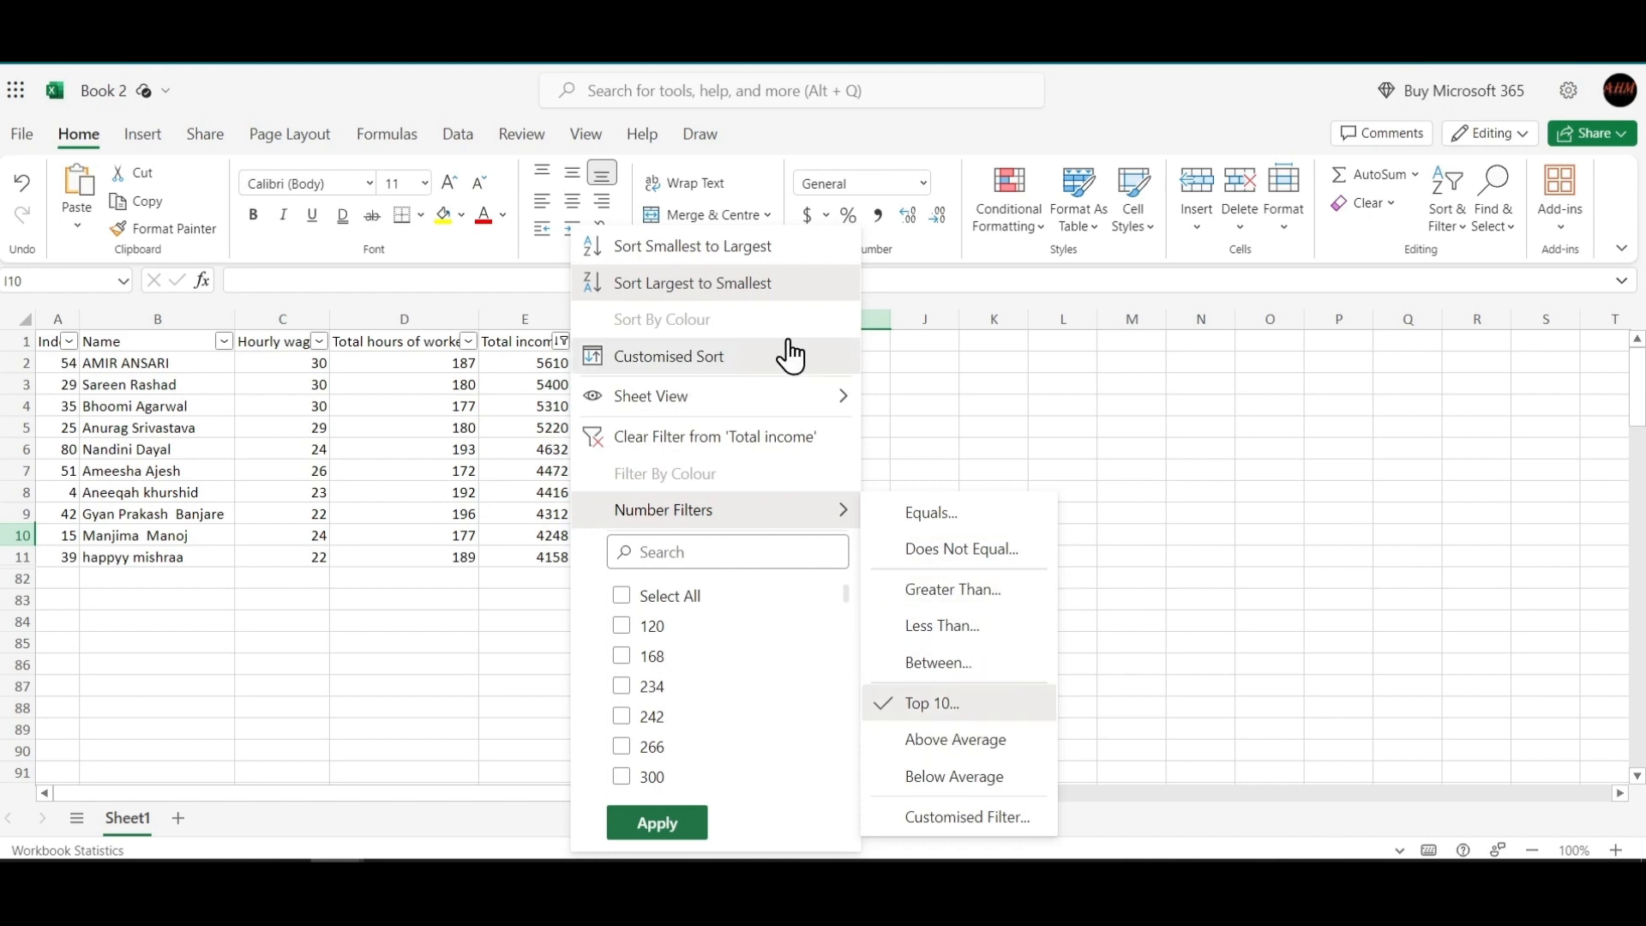
left_click(484, 637)
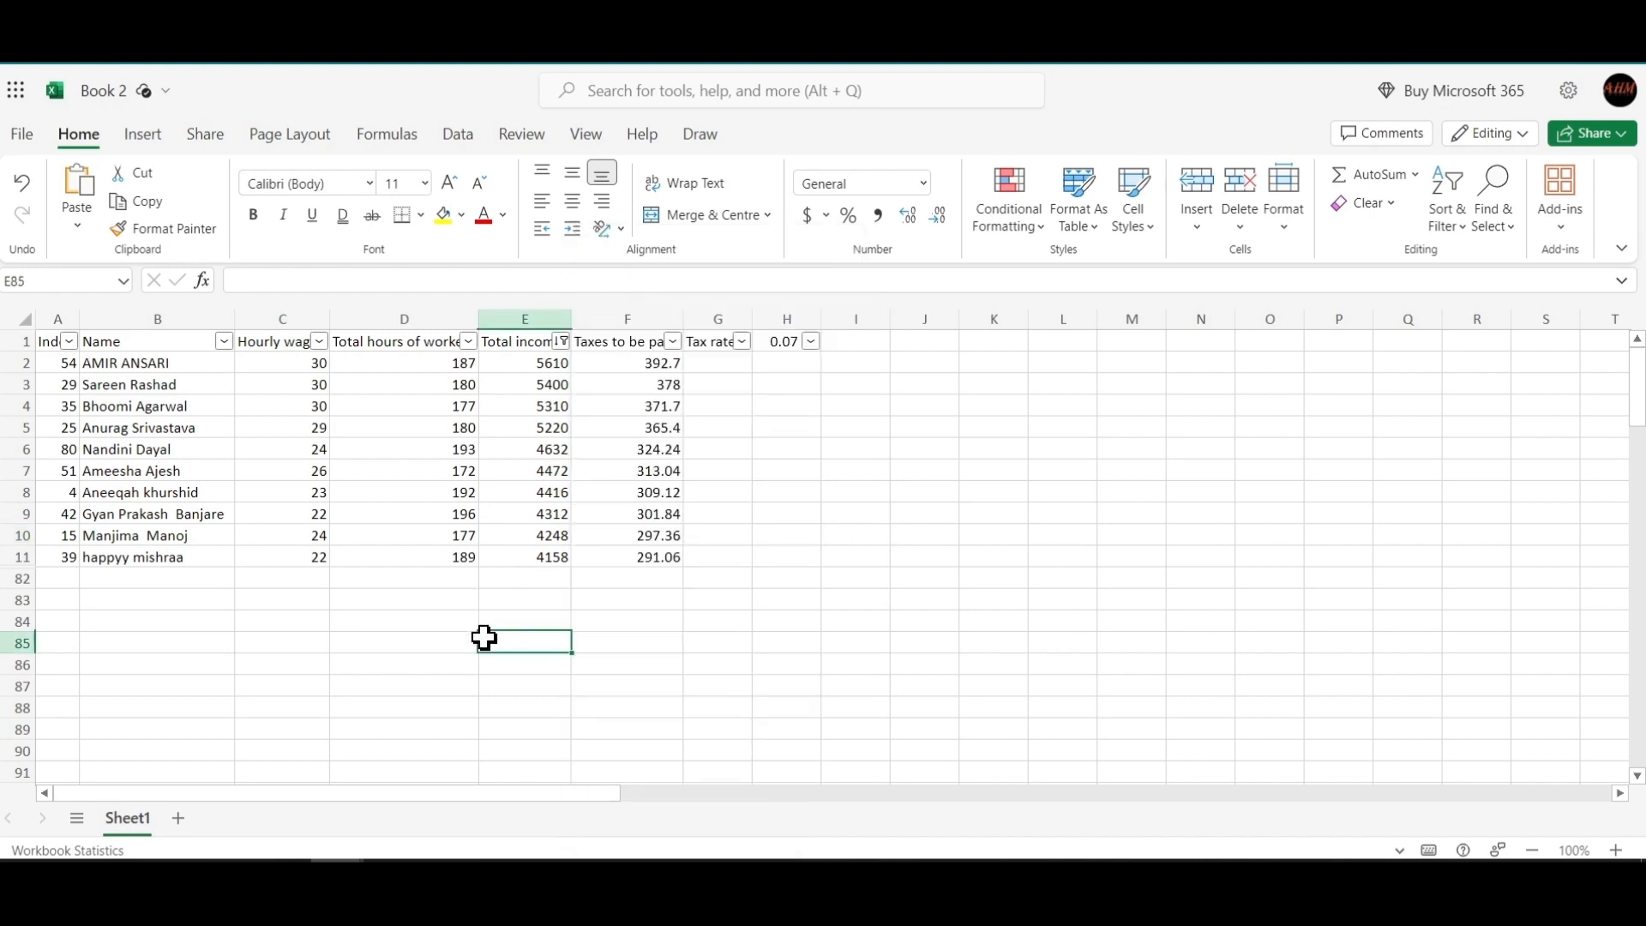
left_click(561, 342)
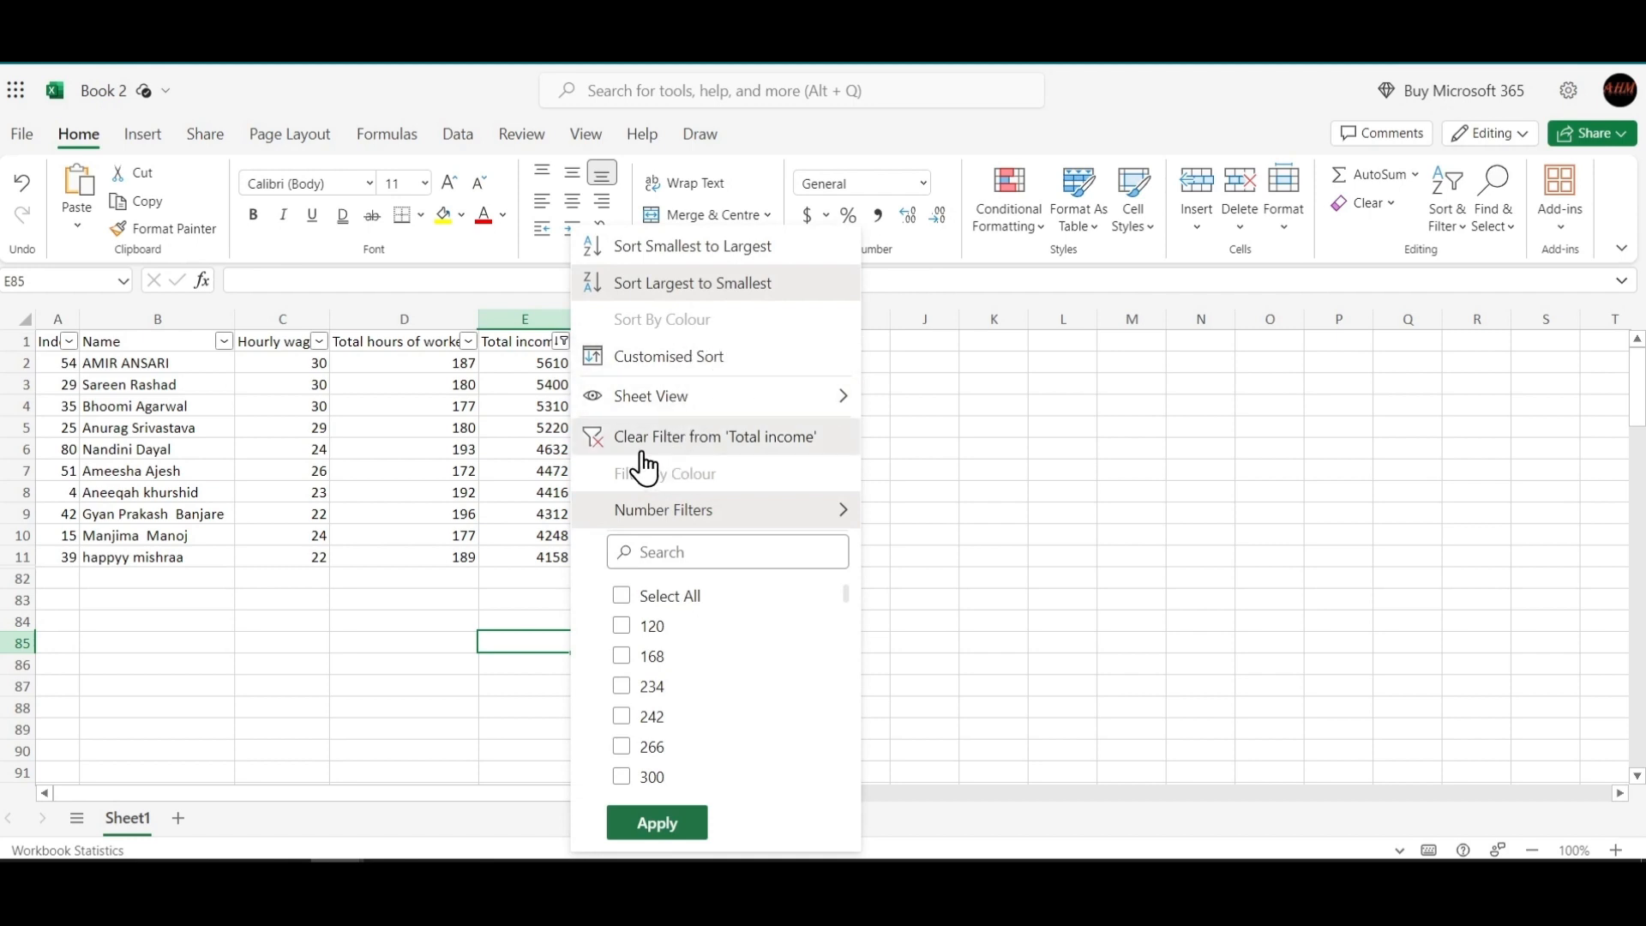
left_click(724, 439)
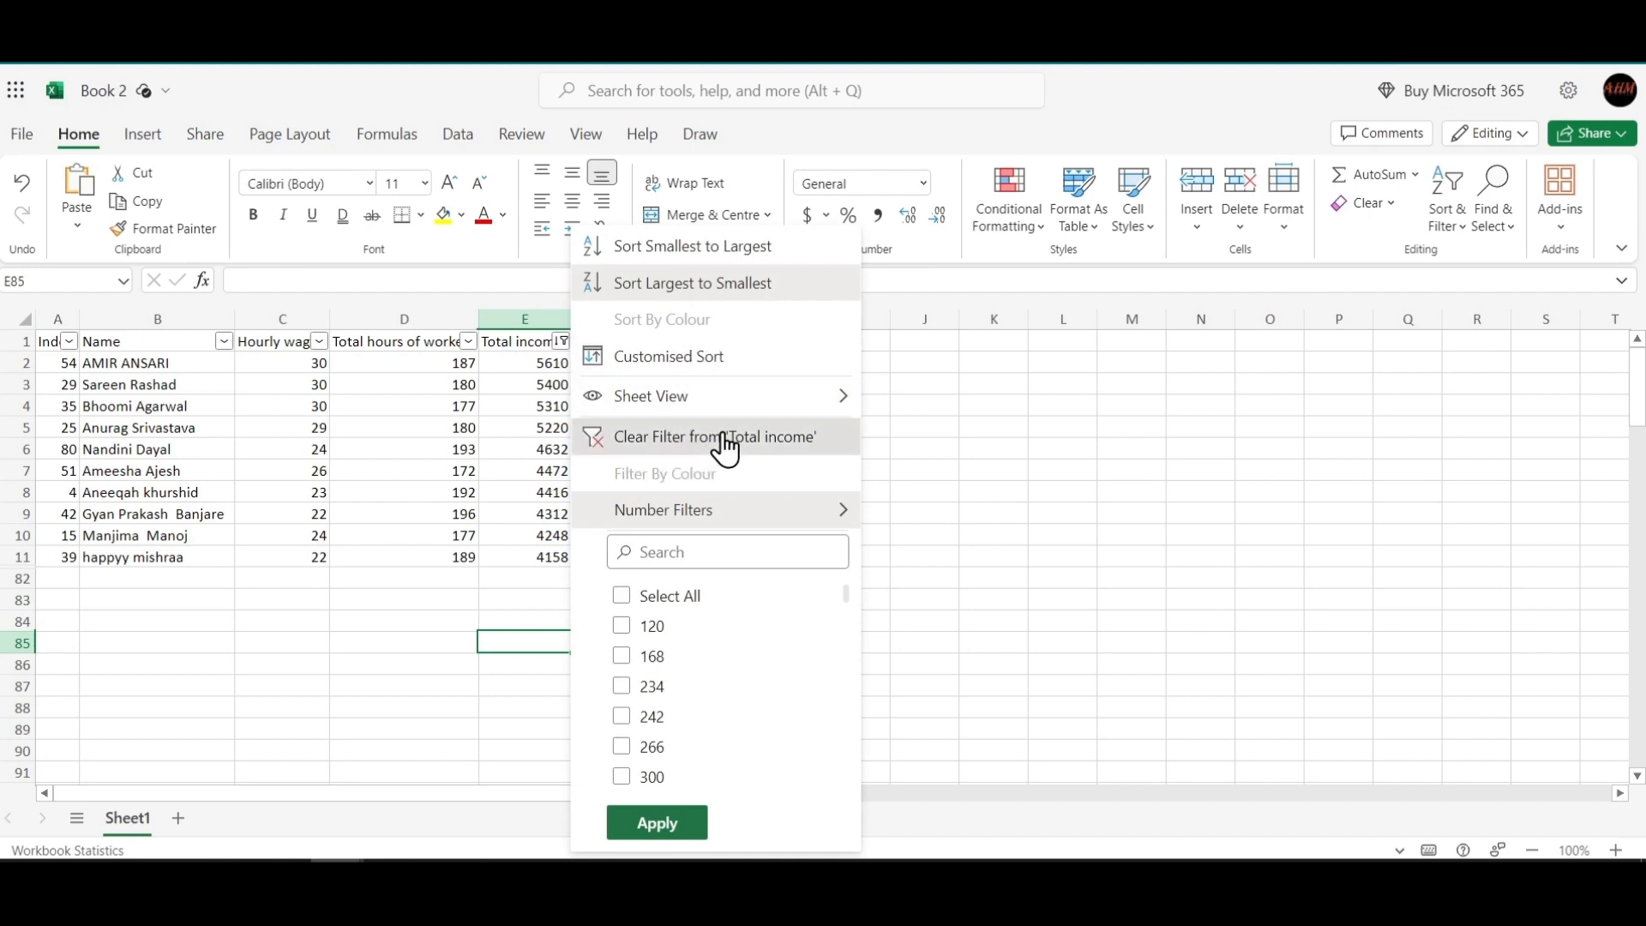
left_click(560, 341)
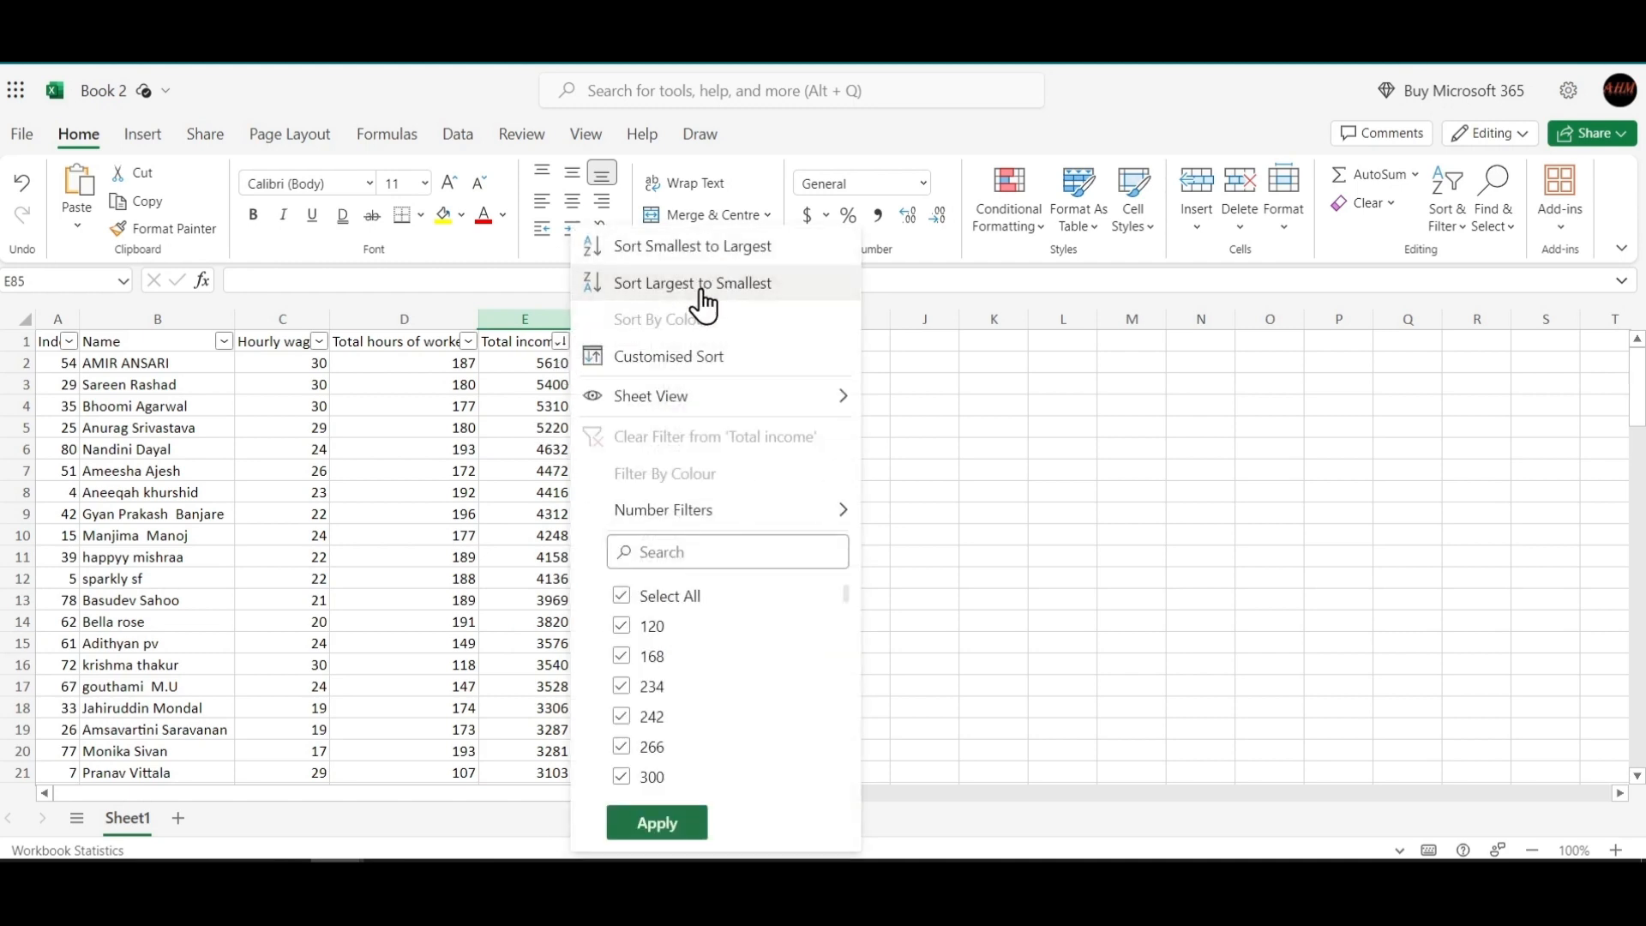
left_click(733, 293)
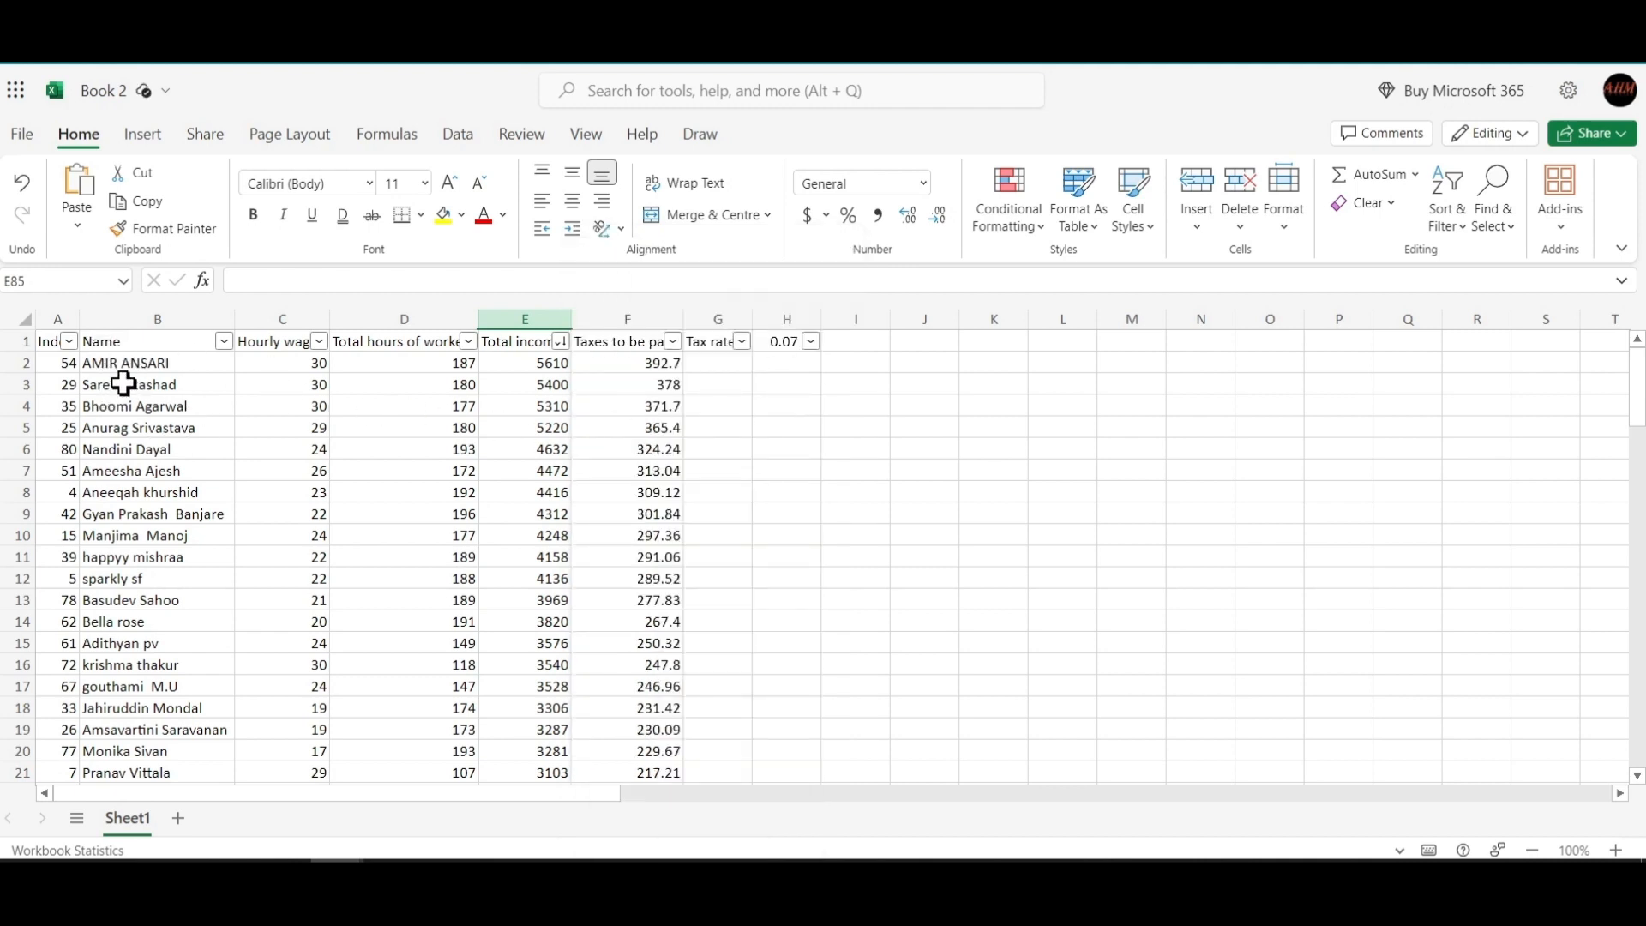
- Select header row 1 and turn off filtering for its columns
left_click(13, 341)
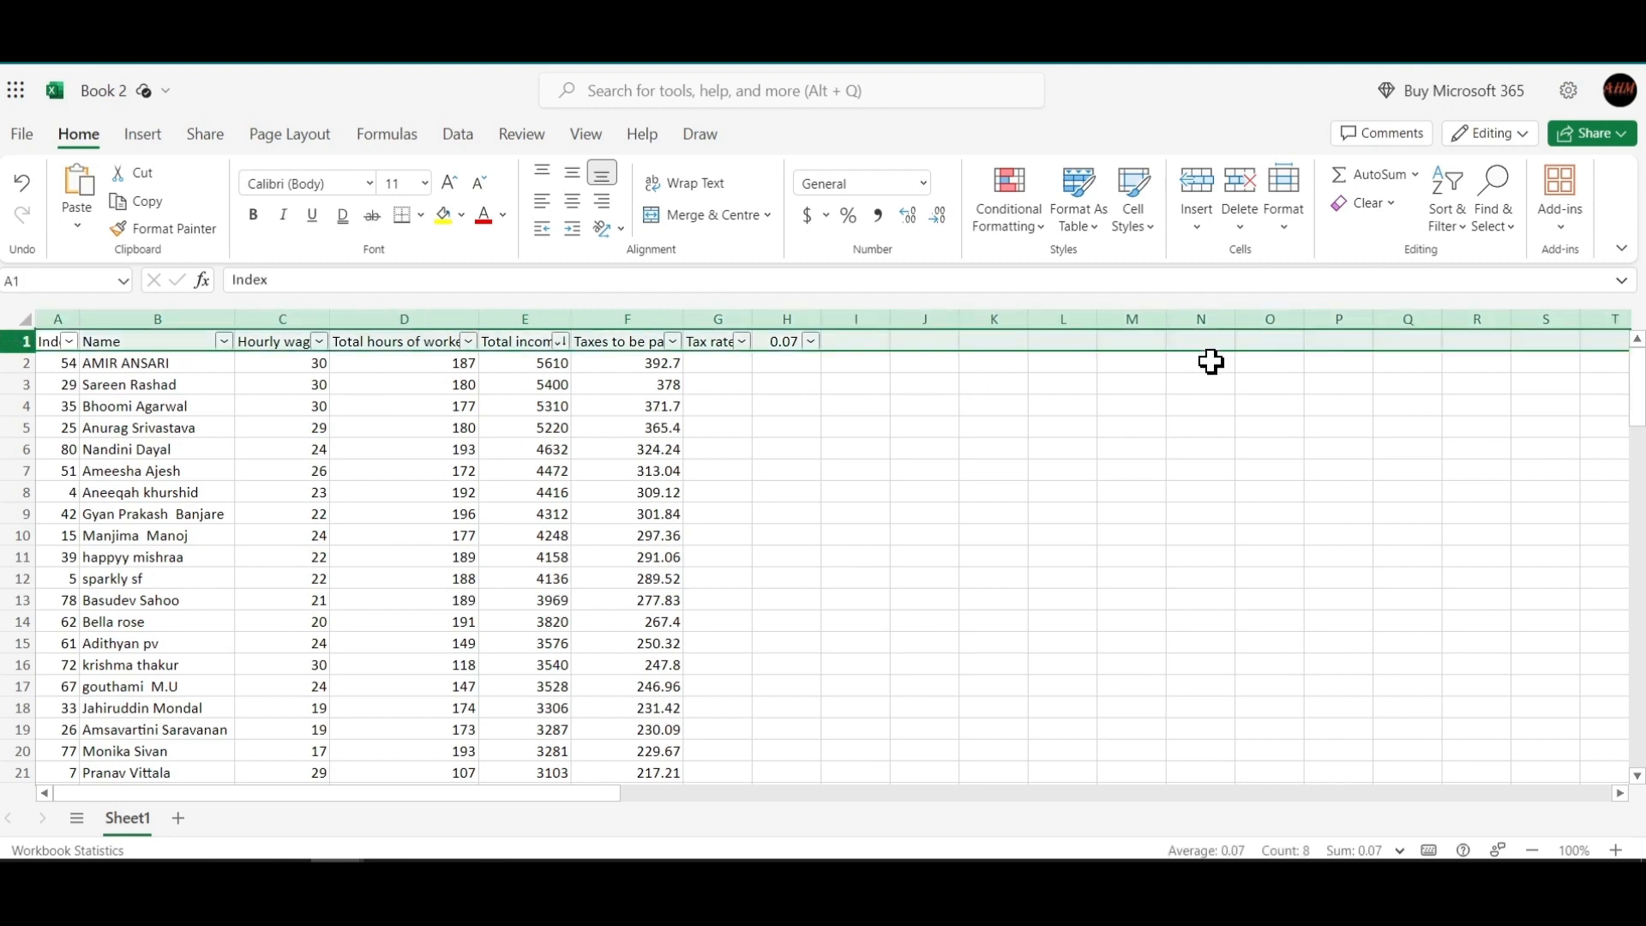
left_click(1449, 232)
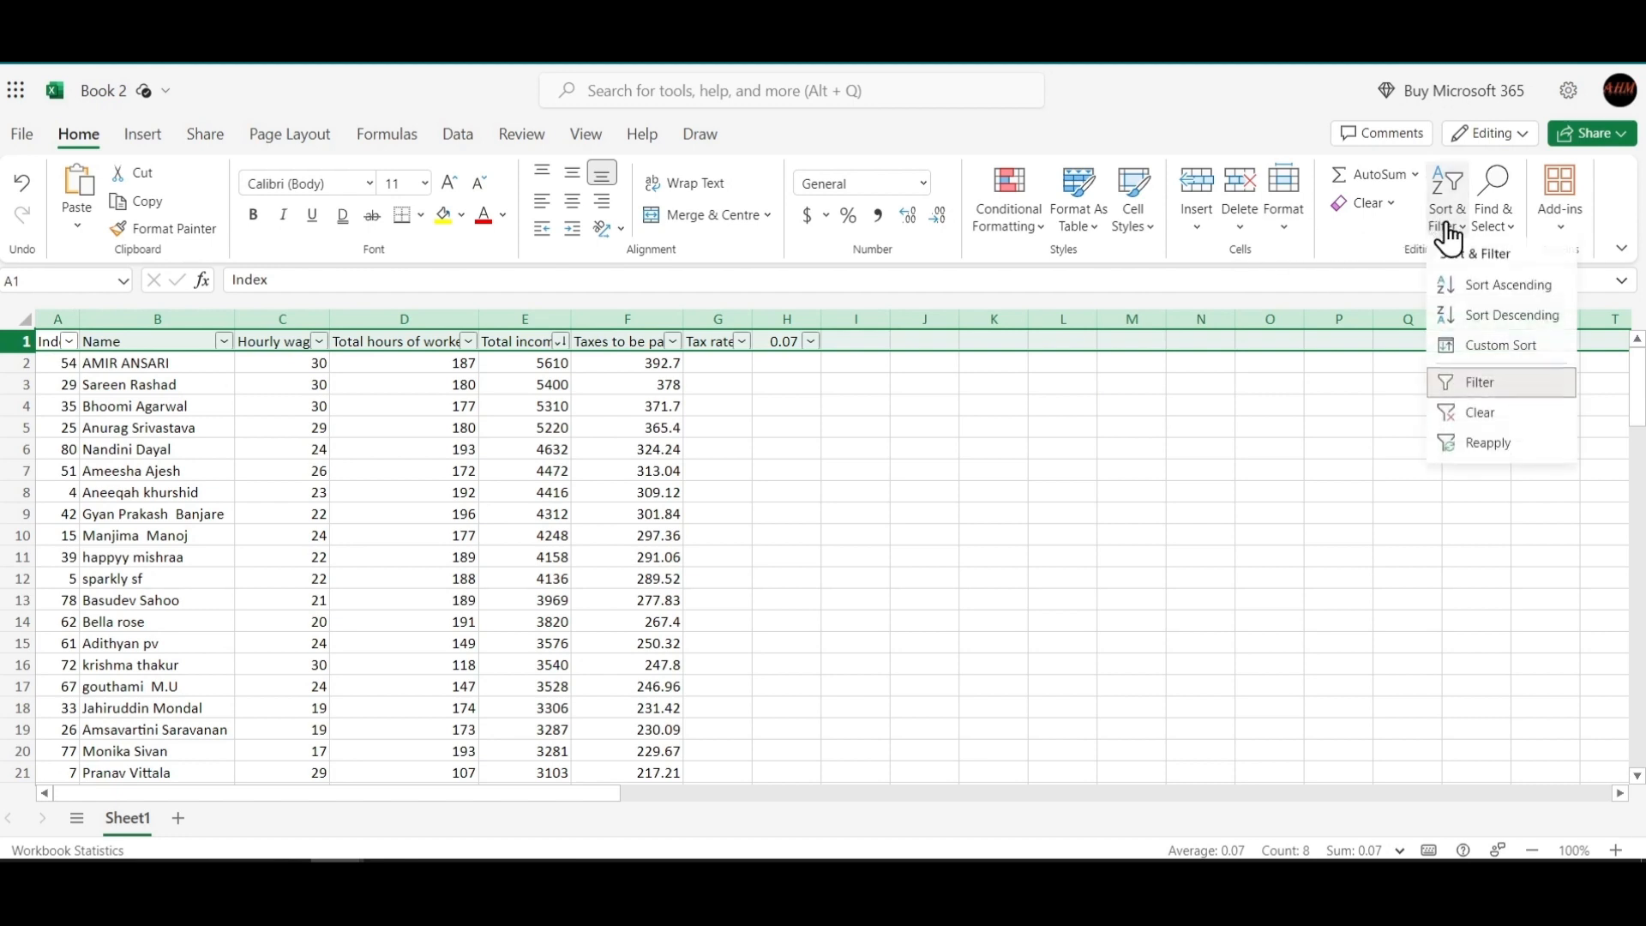
left_click(1500, 389)
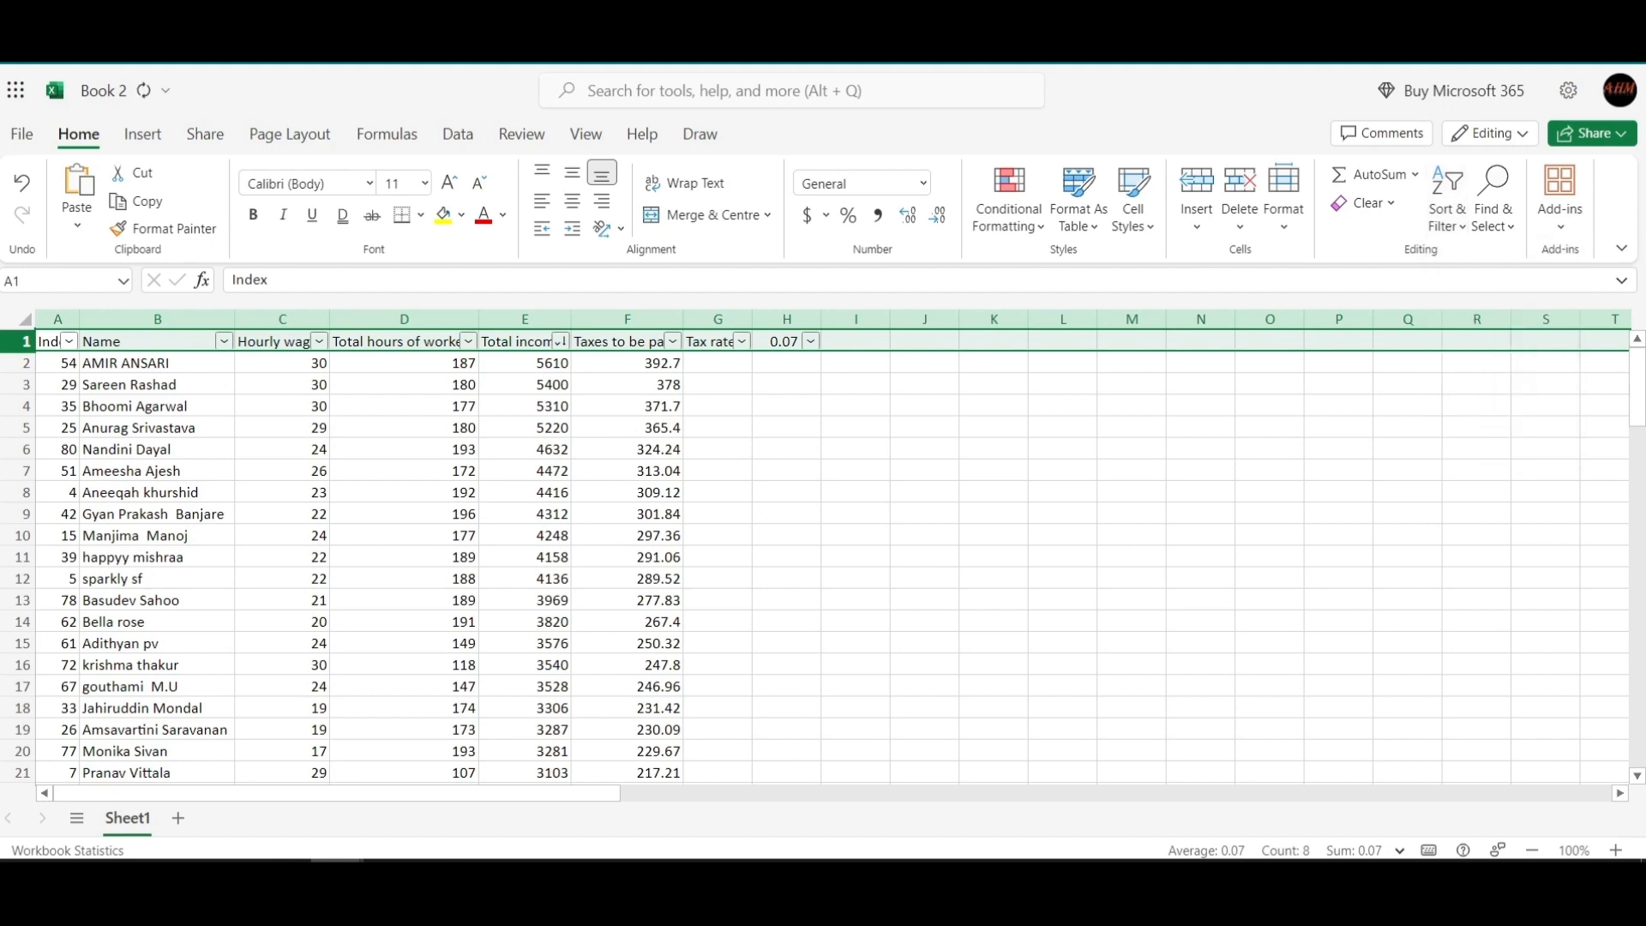
left_click(886, 442)
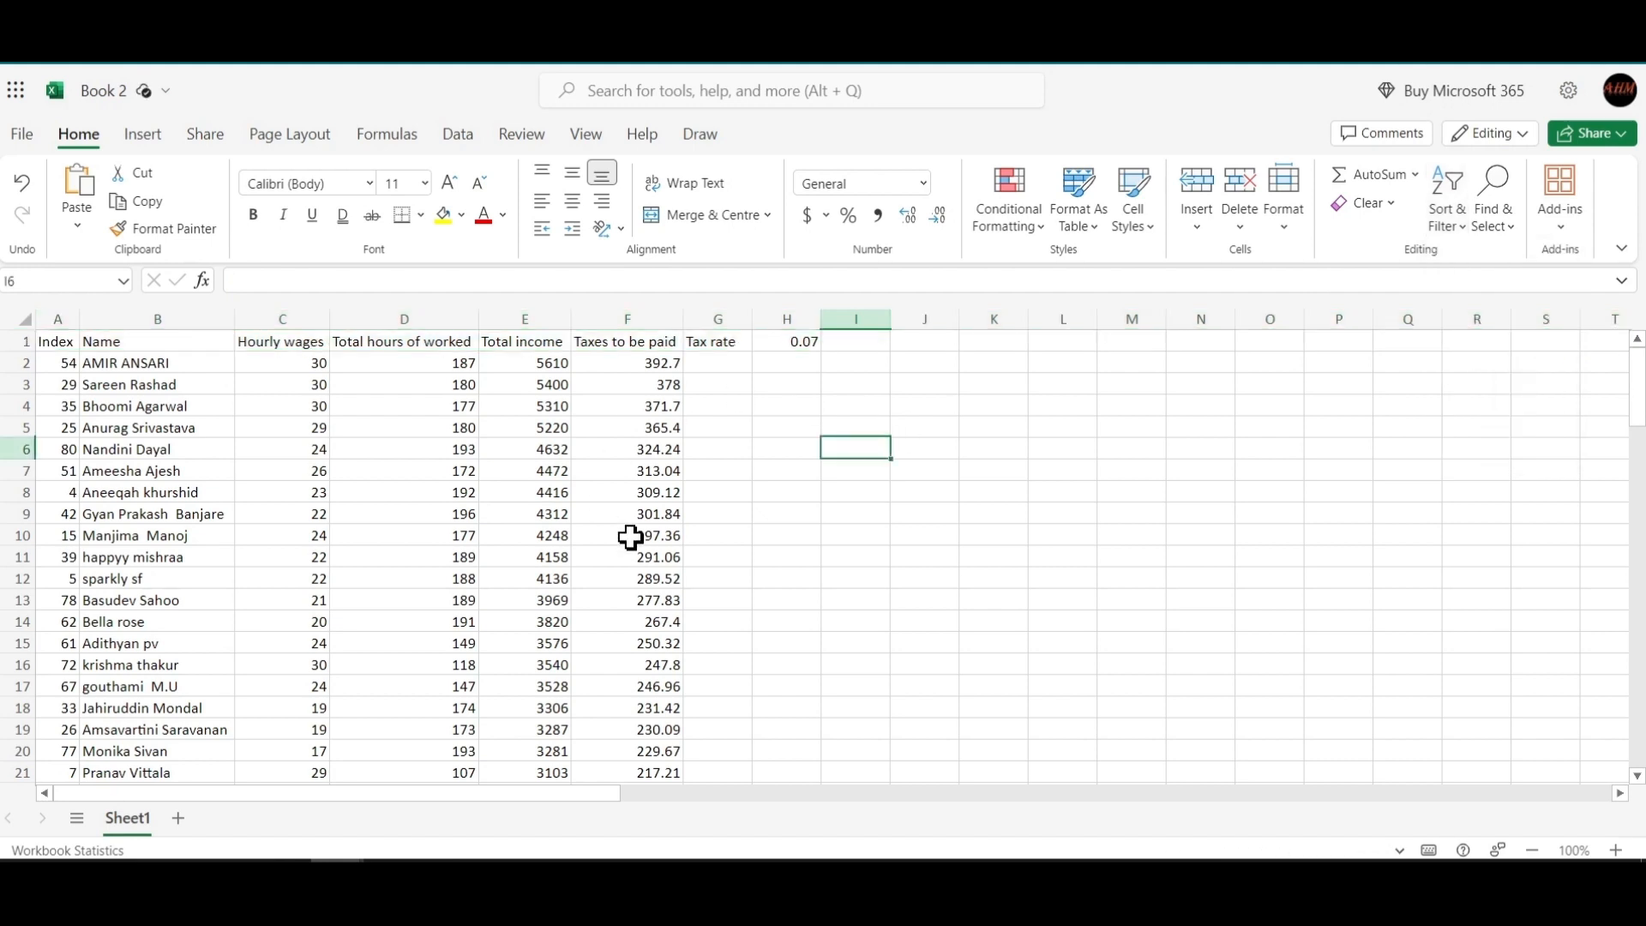